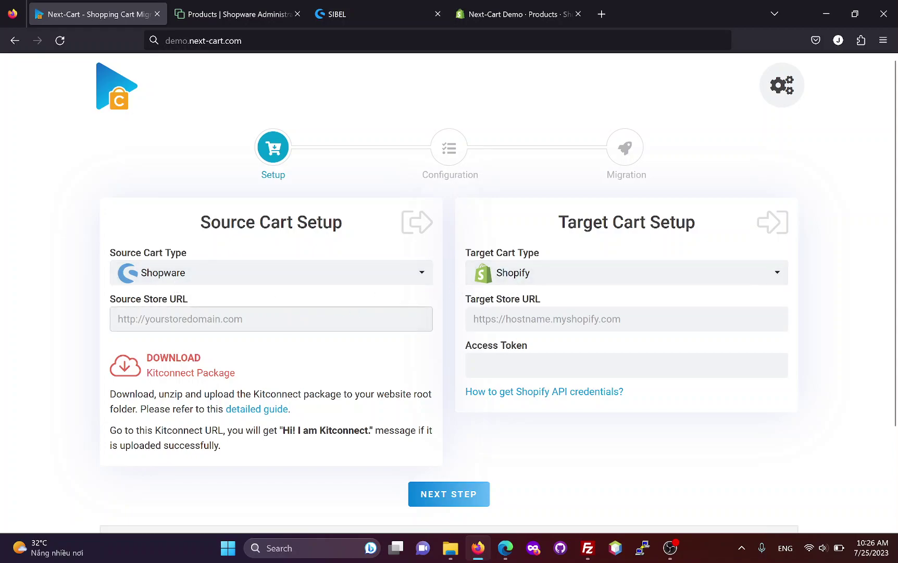
pyautogui.click(118, 319)
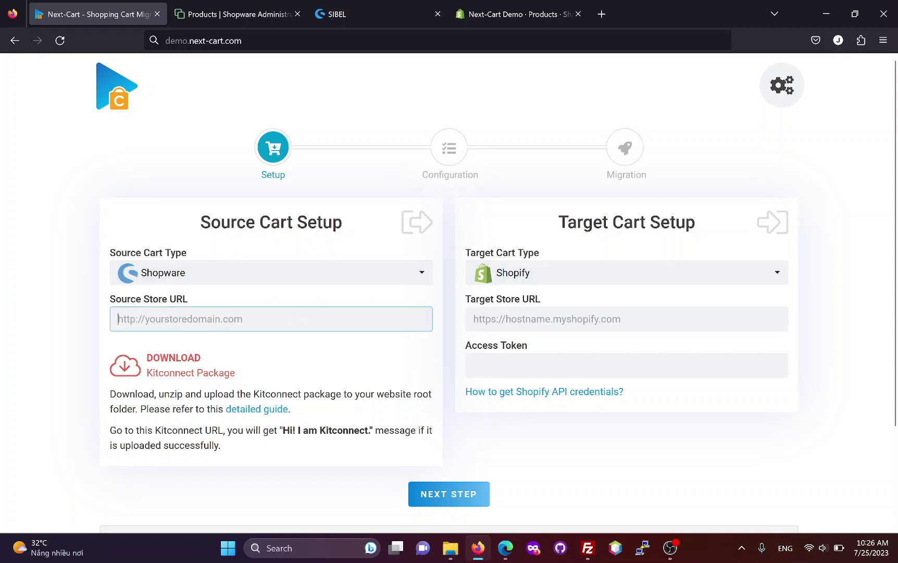
pyautogui.click(371, 7)
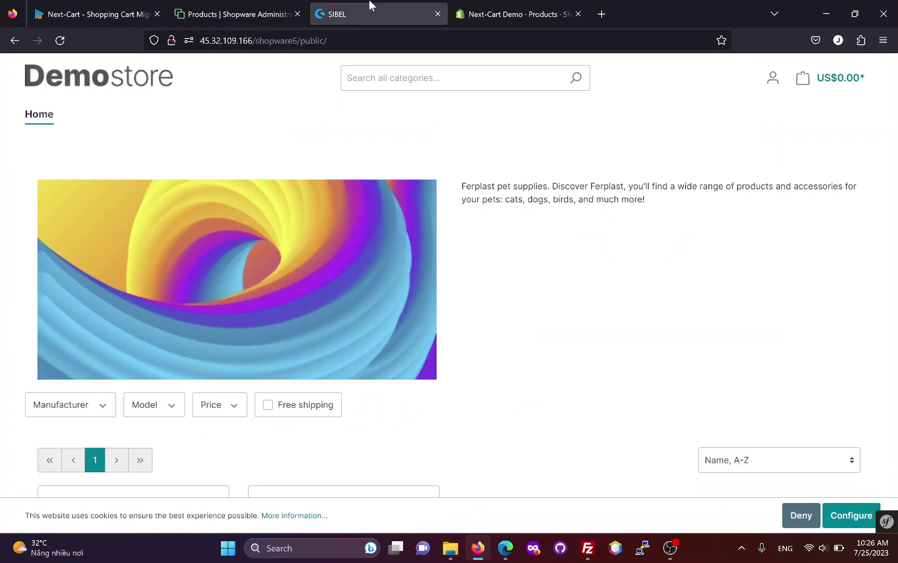
pyautogui.hotkey('ctrl', 'l')
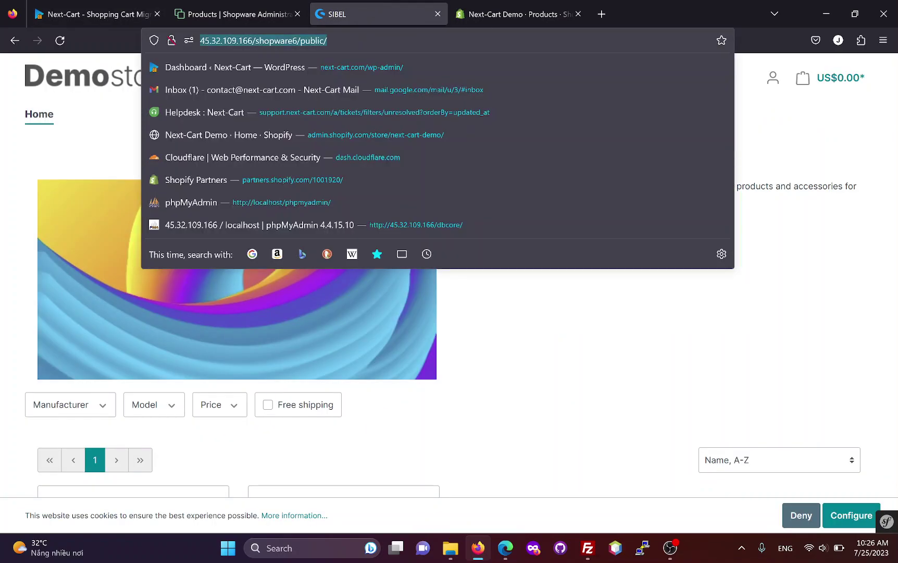
pyautogui.hotkey('ctrl', 'c')
pyautogui.click(117, 15)
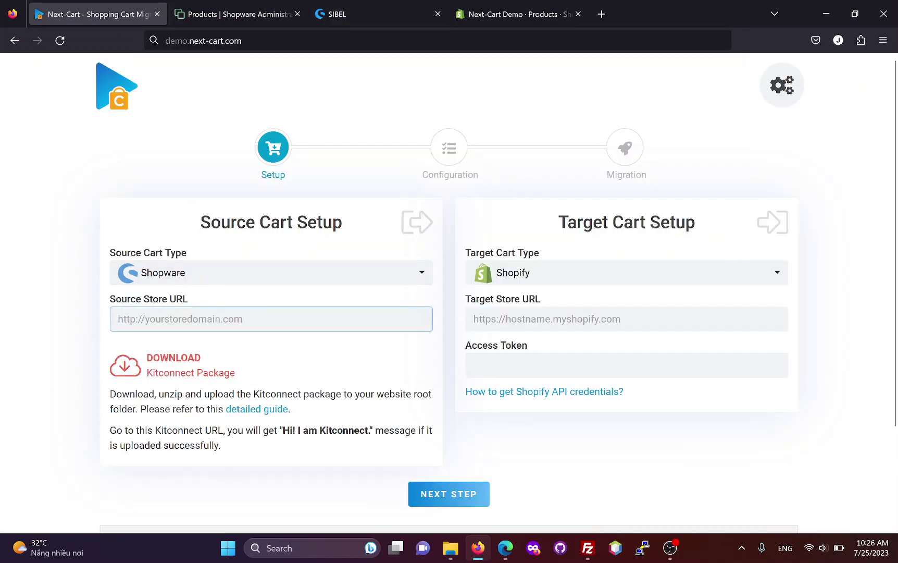
pyautogui.hotkey('ctrl', 'v')
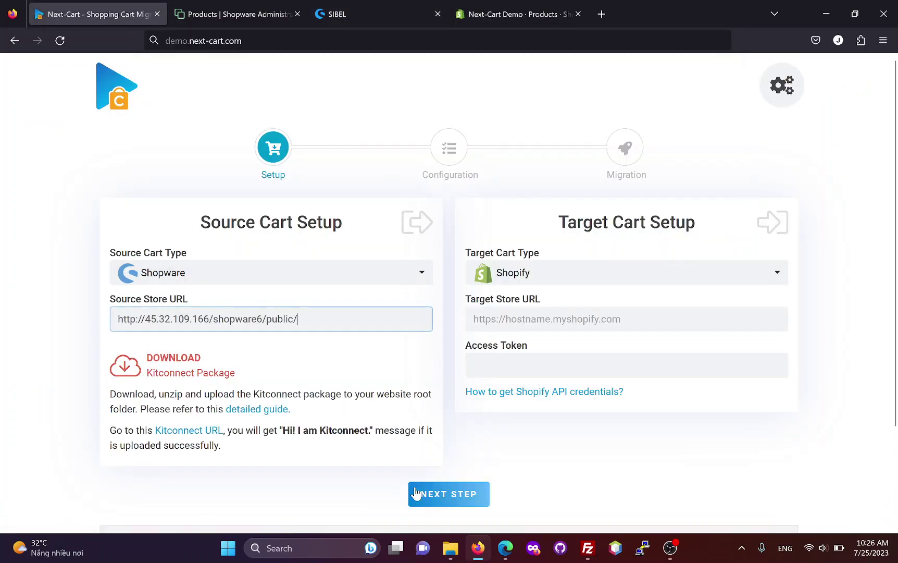
# Extract the kitconnect zip in Downloads and check the extracted kitconnect_d5a04917 folder.
pyautogui.click(450, 547)
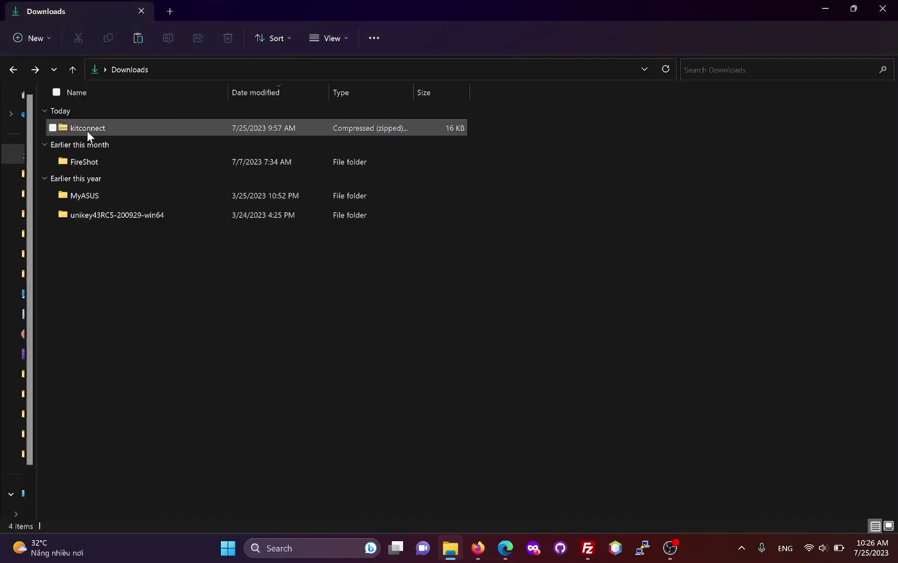
pyautogui.rightClick(86, 127)
pyautogui.click(138, 250)
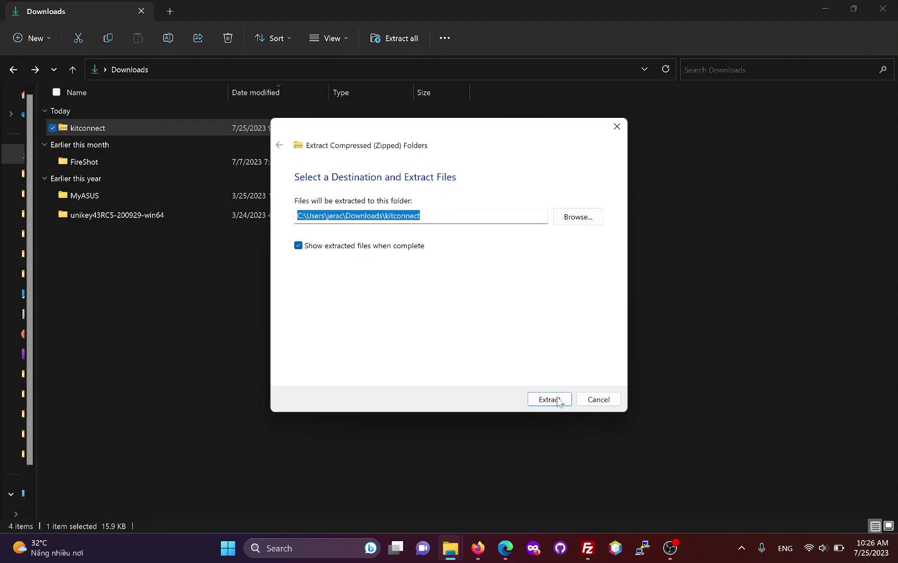
pyautogui.click(550, 399)
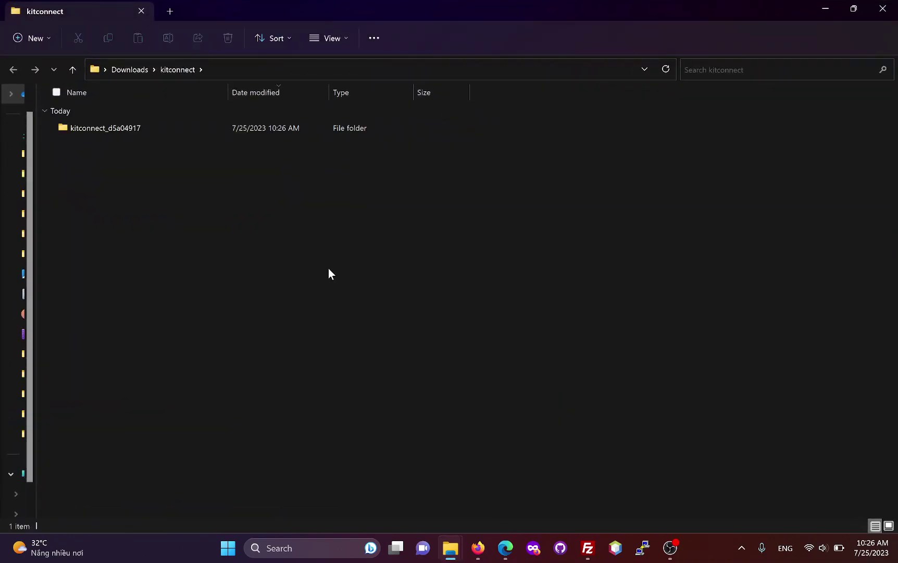
pyautogui.doubleClick(103, 130)
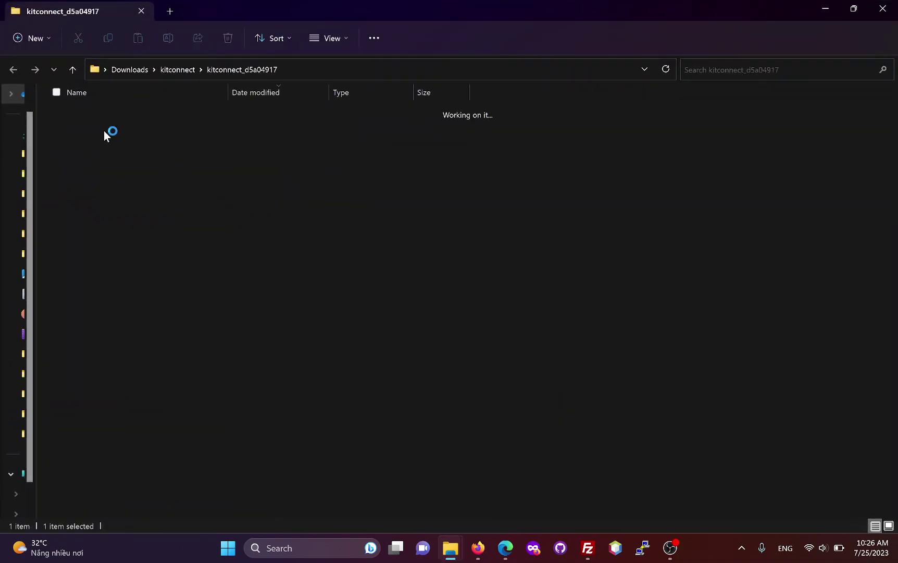
pyautogui.click(182, 72)
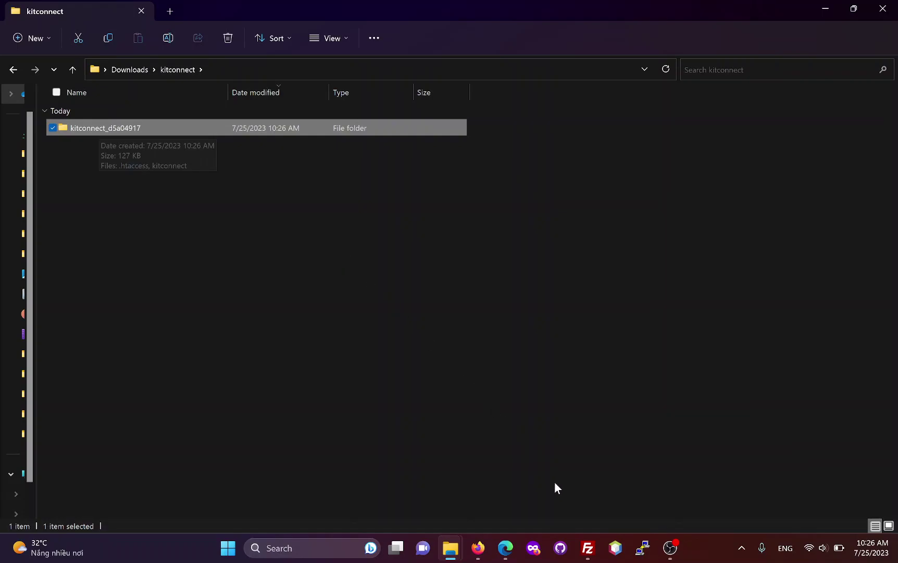
pyautogui.click(588, 550)
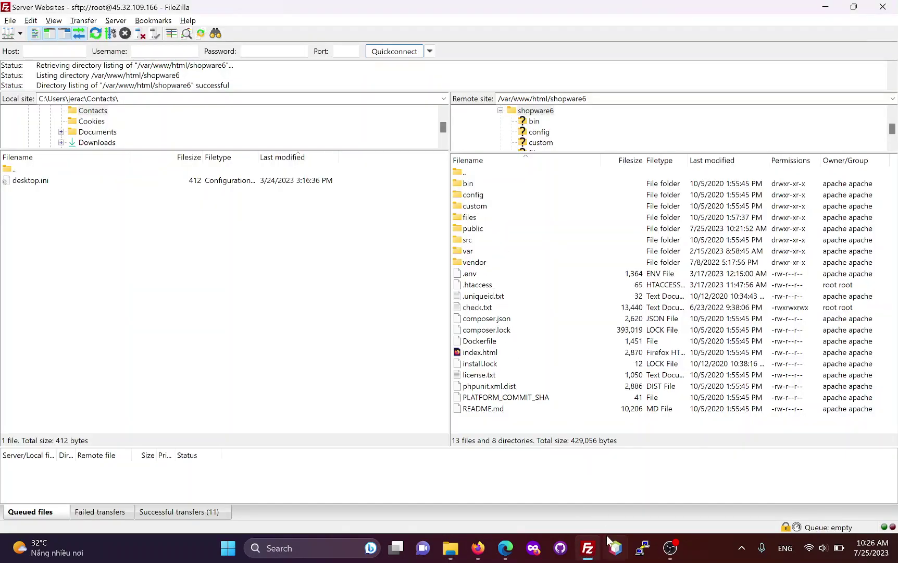
# Upload the kitconnect_d5a04917 folder into the server's /var/www/html/shopware6 folder.
pyautogui.moveTo(588, 553)
pyautogui.click(475, 274)
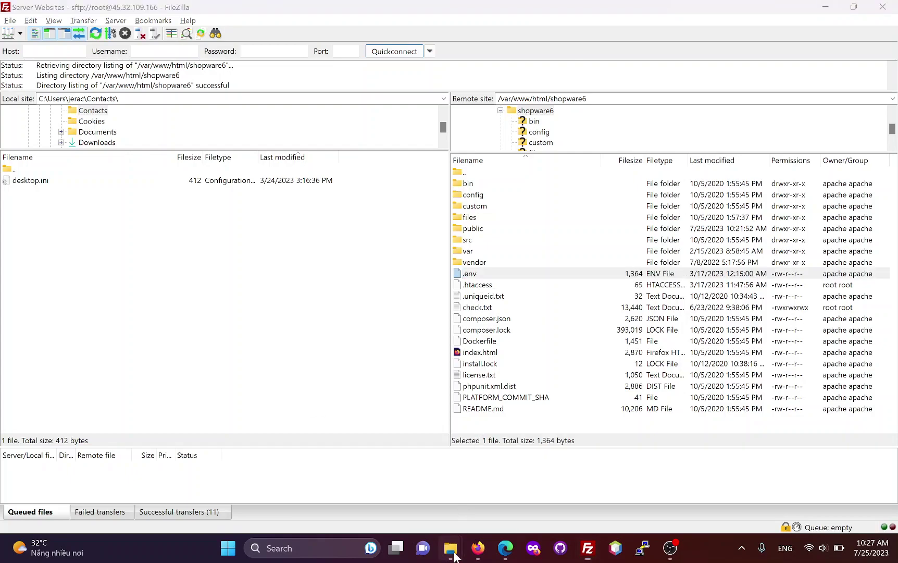
pyautogui.moveTo(450, 546)
pyautogui.click(483, 471)
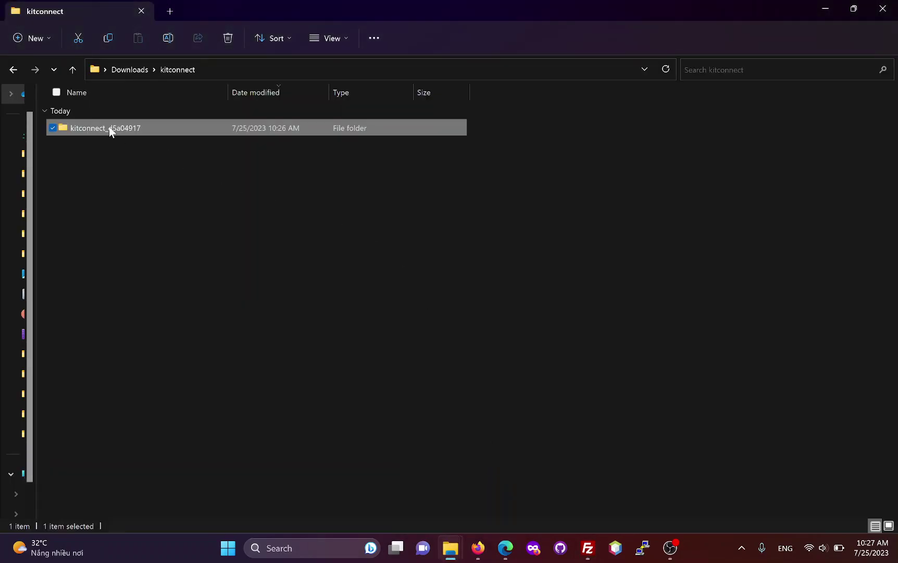
pyautogui.moveTo(109, 130); pyautogui.dragTo(503, 336)
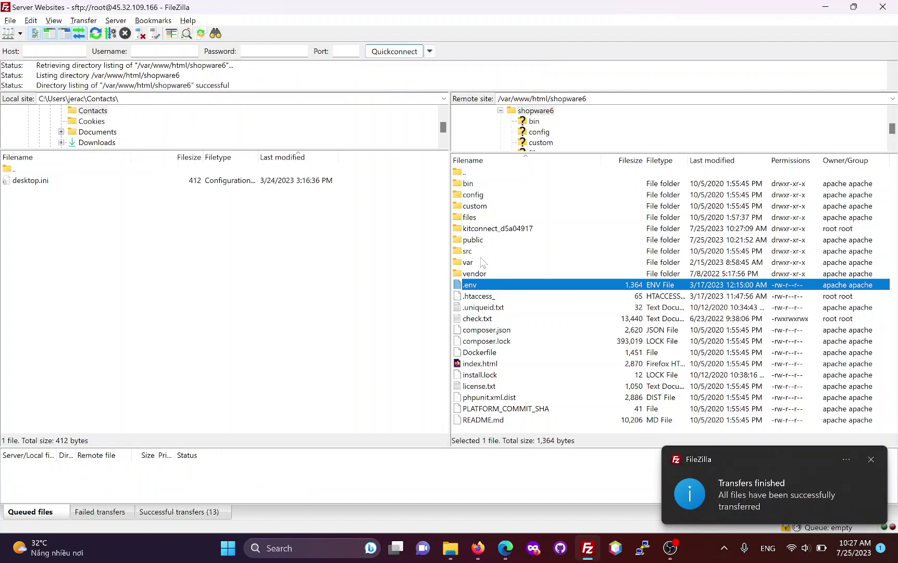
pyautogui.click(492, 229)
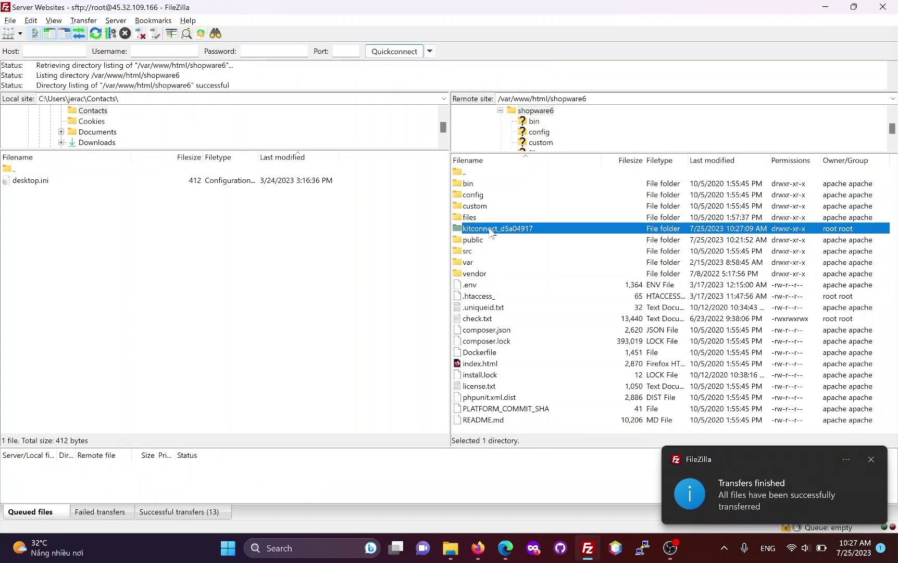
# Upload kitconnect_d5a04917 again into the server's shopware6/public folder.
pyautogui.click(481, 240)
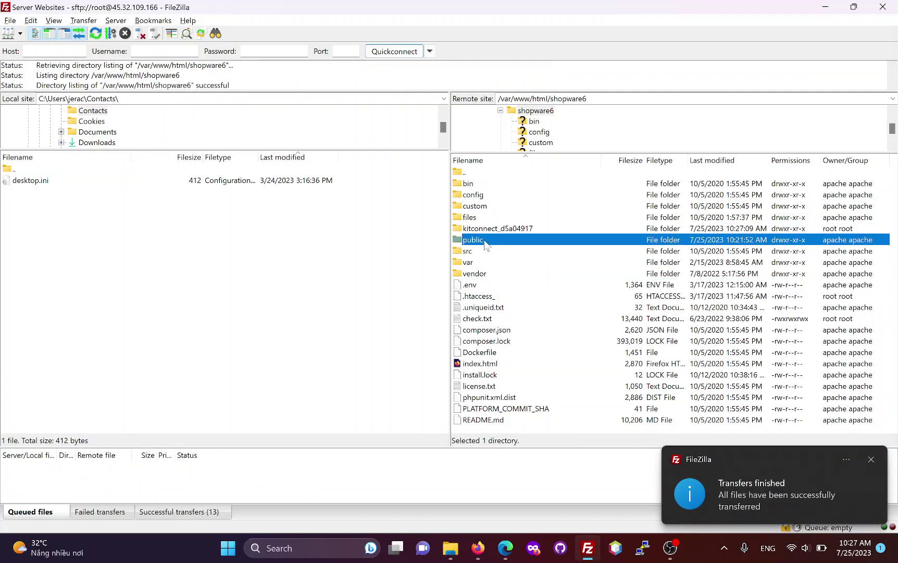
pyautogui.doubleClick(488, 242)
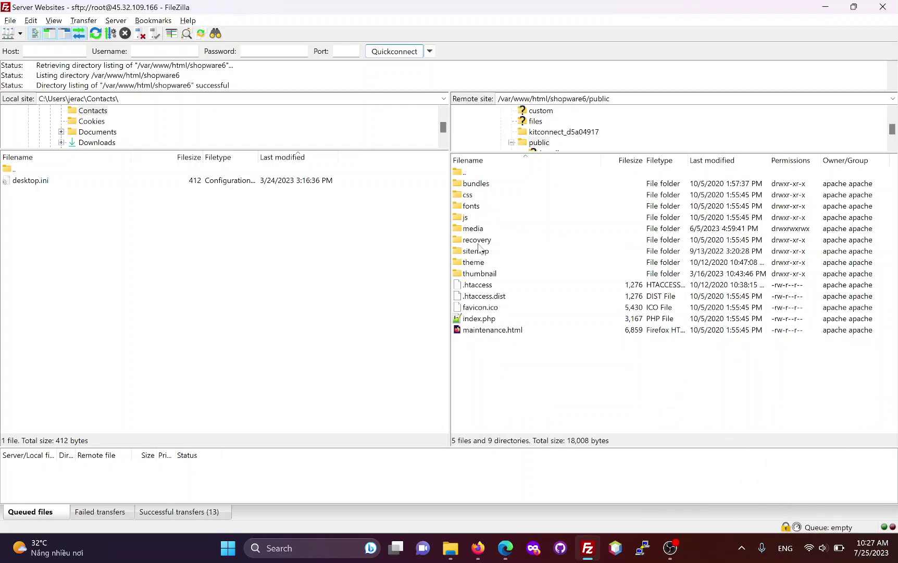
pyautogui.click(450, 547)
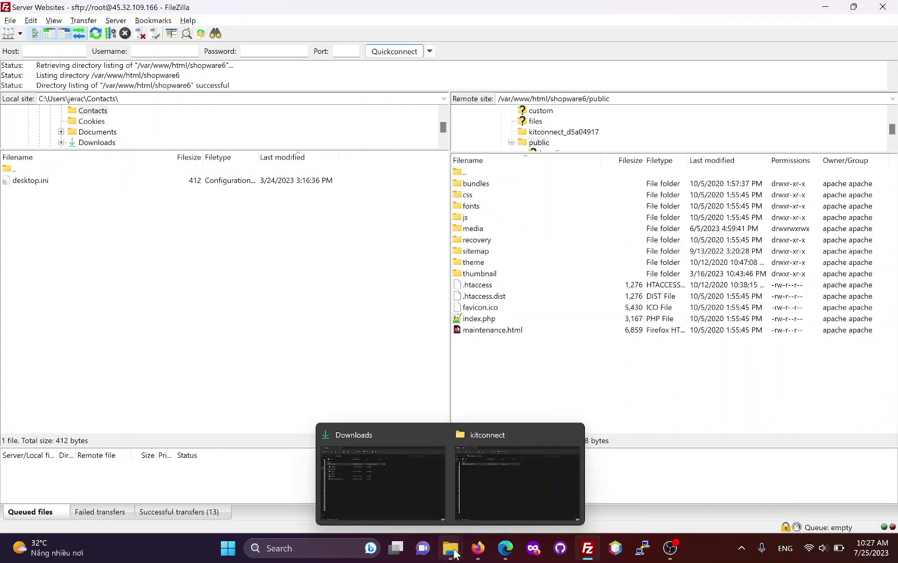
pyautogui.click(504, 474)
pyautogui.moveTo(115, 128); pyautogui.dragTo(540, 333)
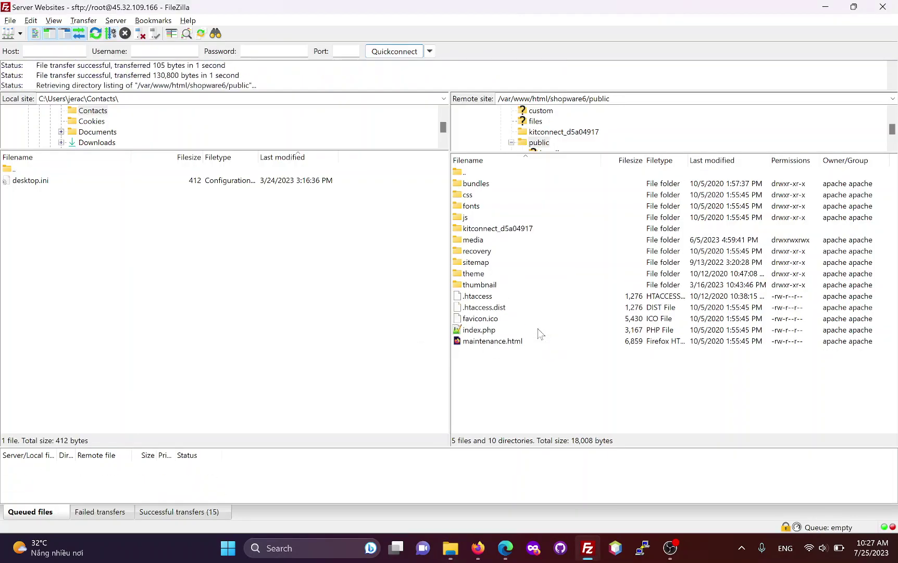
pyautogui.click(501, 232)
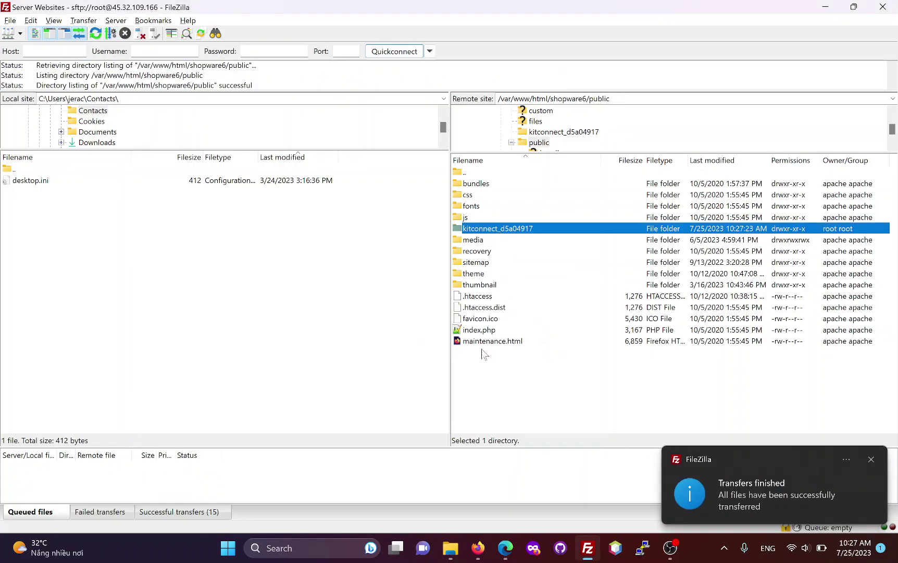
# Open the Kitconnect URL to confirm the connector installed successfully, then close that test page.
pyautogui.click(478, 547)
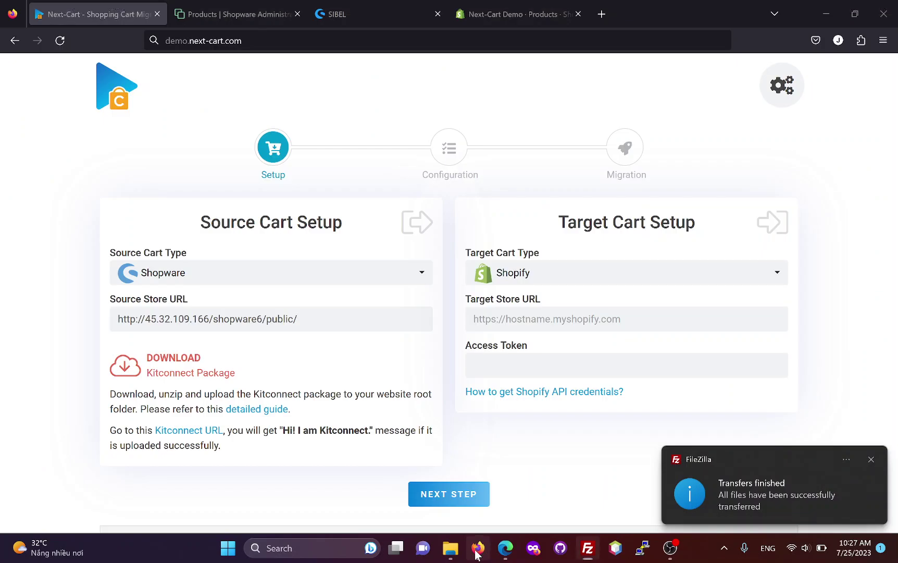
pyautogui.click(208, 431)
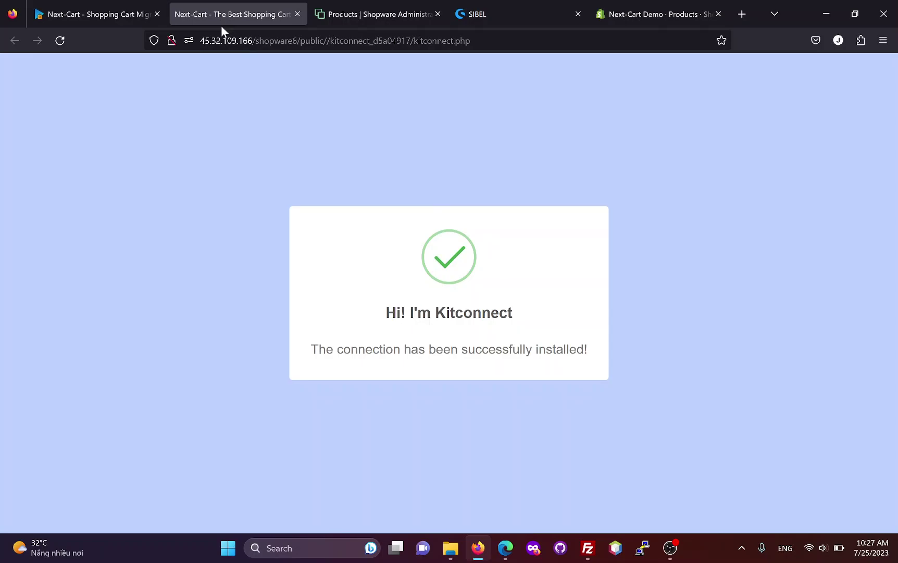
pyautogui.middleClick(211, 10)
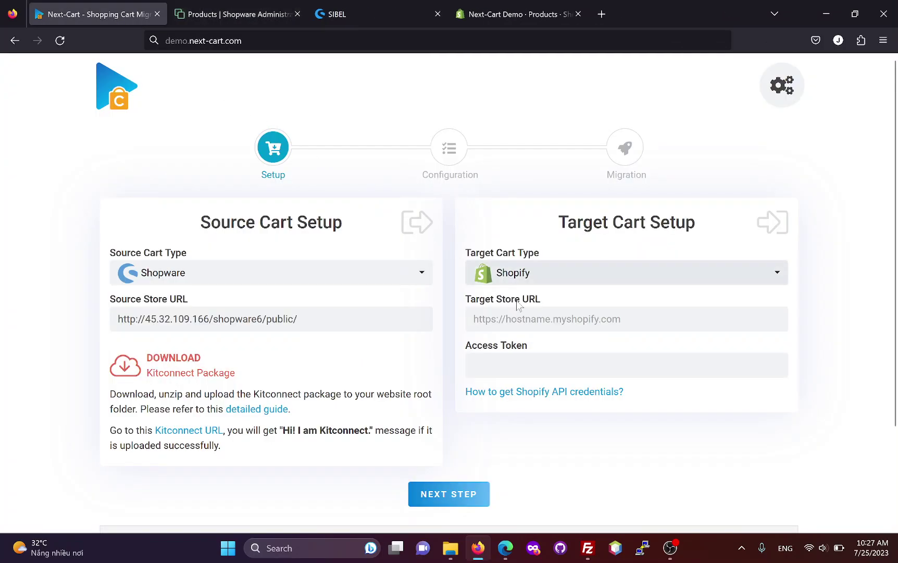
pyautogui.click(521, 319)
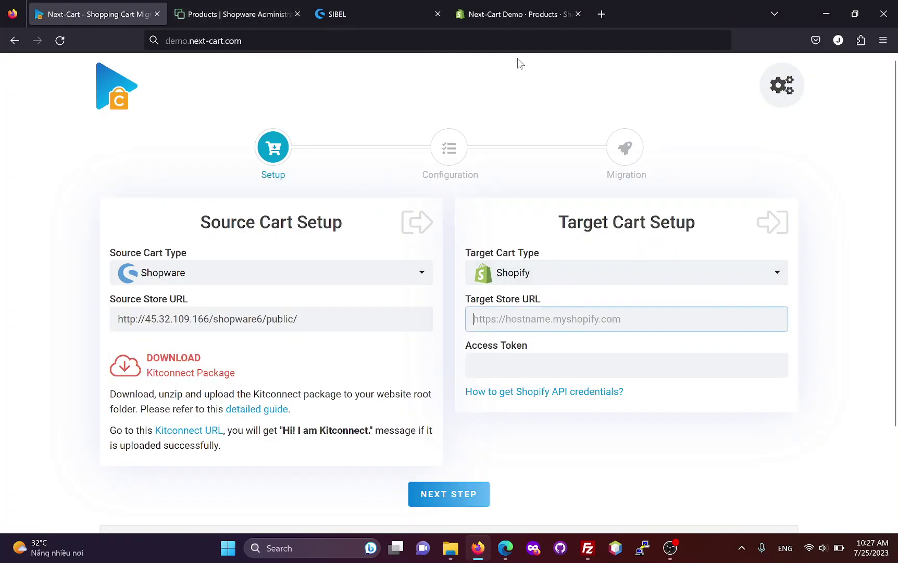
pyautogui.click(508, 14)
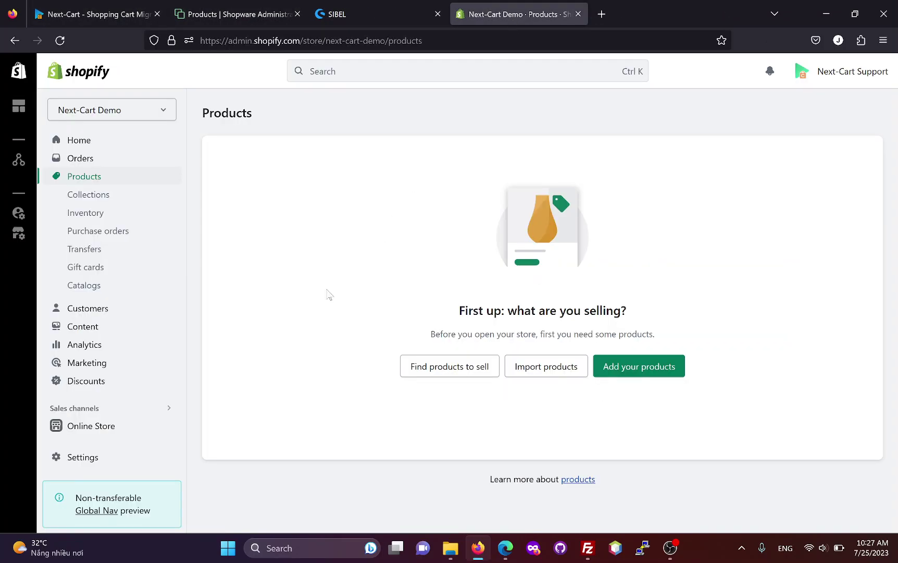
pyautogui.click(78, 458)
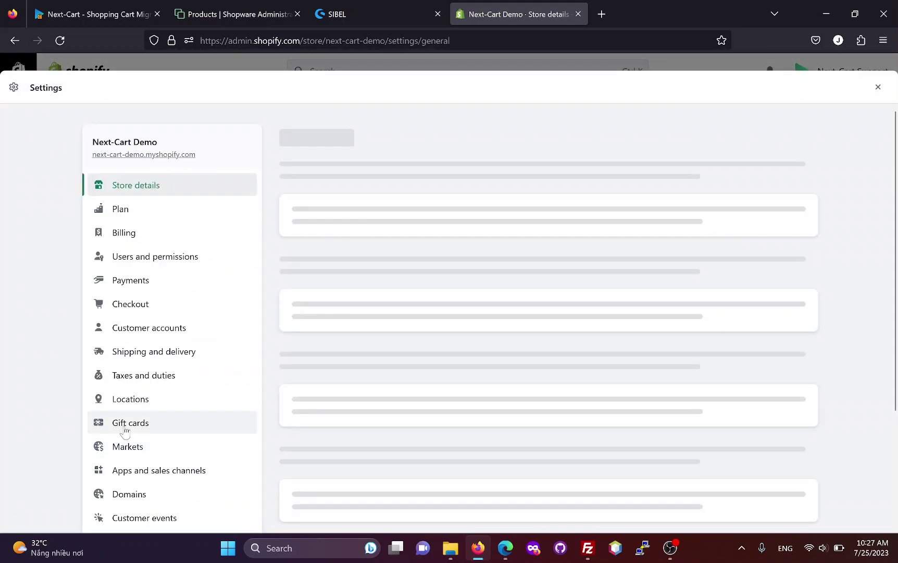
pyautogui.rightClick(168, 155)
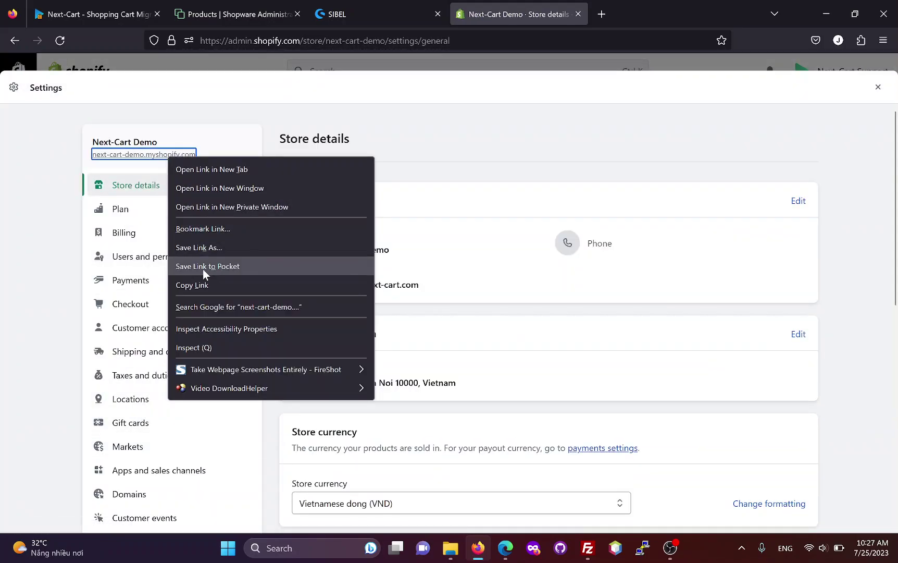
pyautogui.click(207, 279)
pyautogui.click(99, 14)
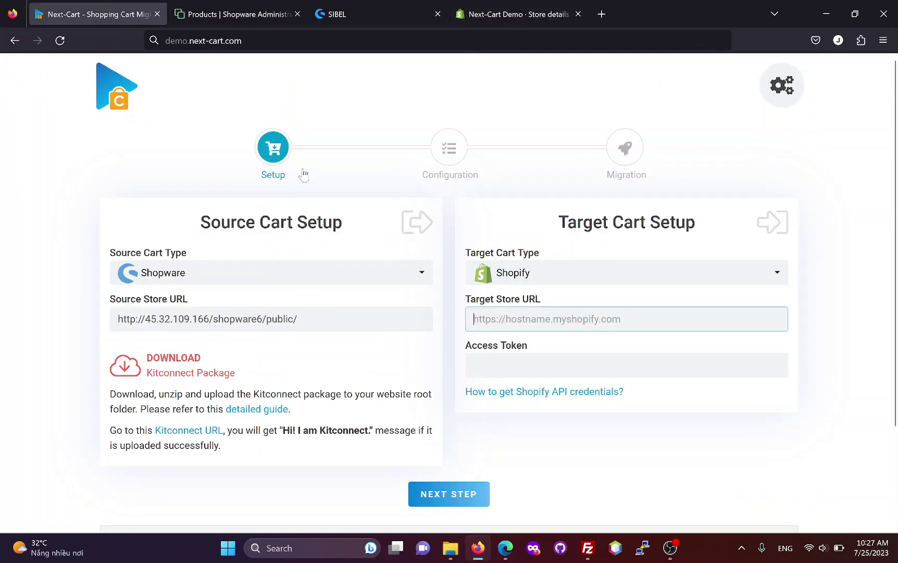
pyautogui.hotkey('ctrl', 'v')
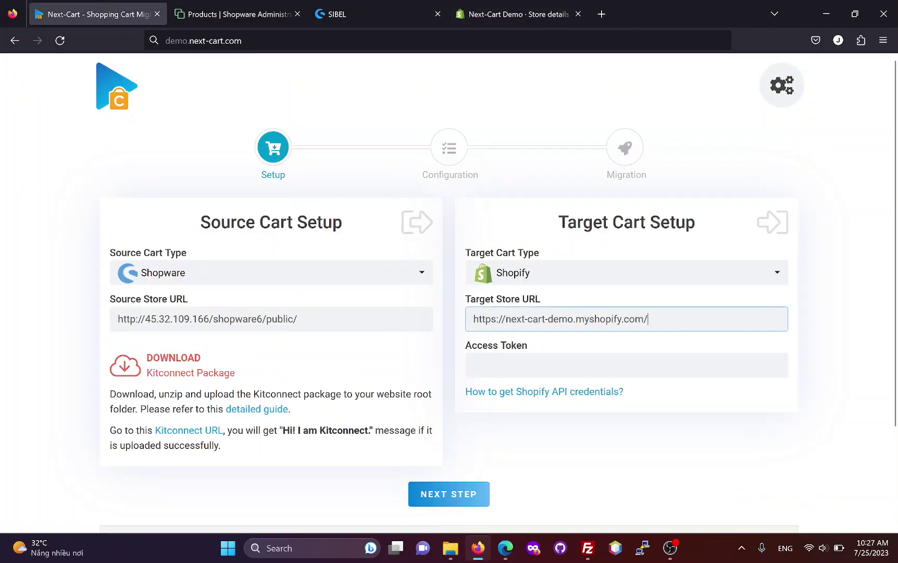
pyautogui.click(626, 365)
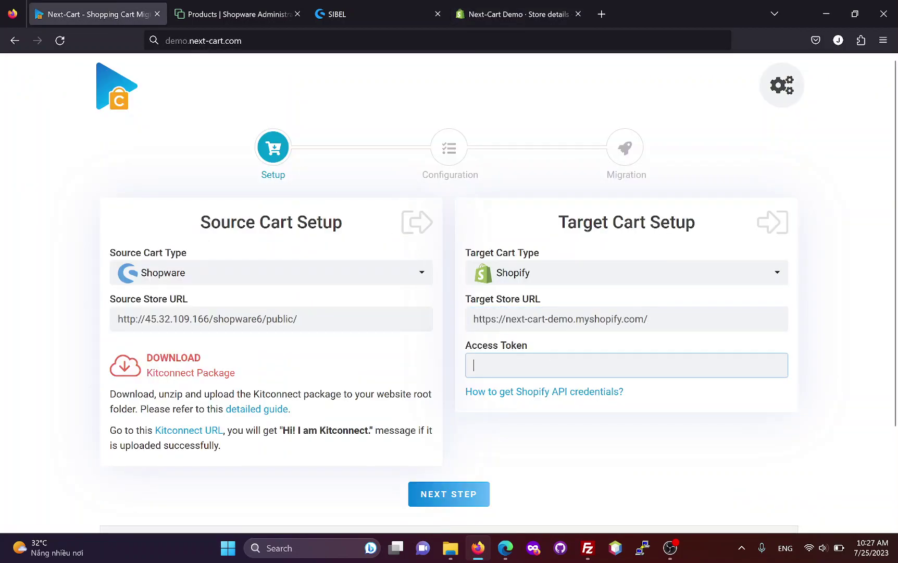
# Read the blog guide's steps for generating a Shopify access token.
pyautogui.click(546, 393)
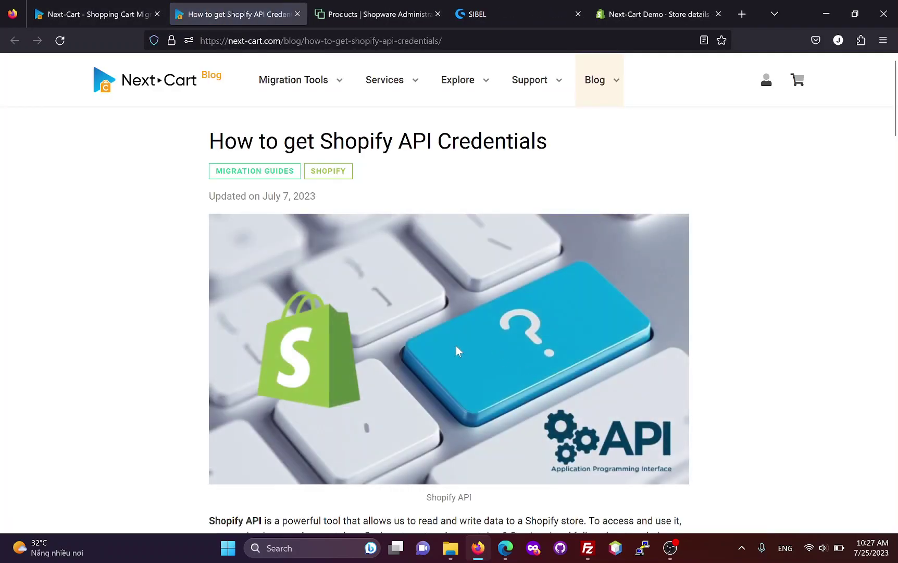
pyautogui.scroll(-7, 456, 347)
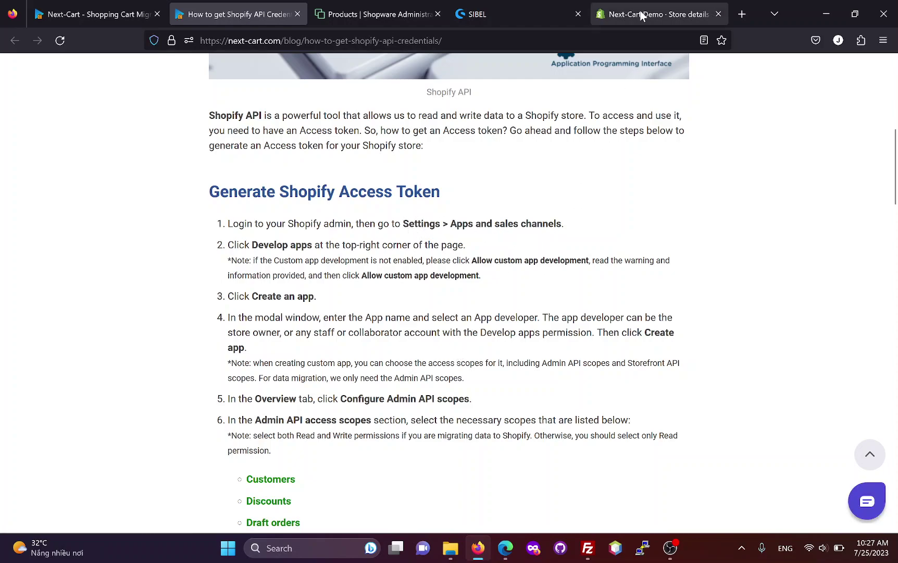
pyautogui.click(659, 14)
# Create a custom app named 'A new migration' under Settings > Apps and sales channels > Develop apps.
pyautogui.click(879, 88)
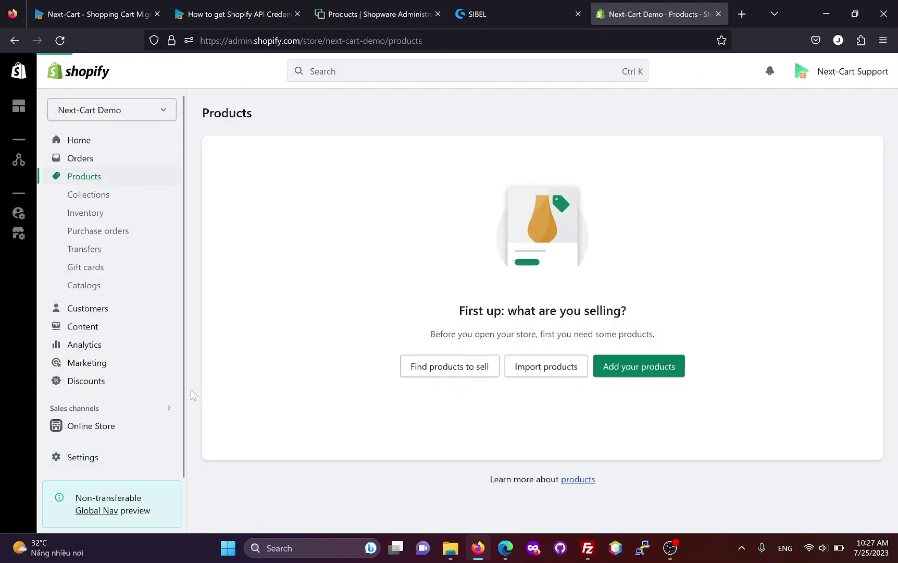
pyautogui.click(82, 459)
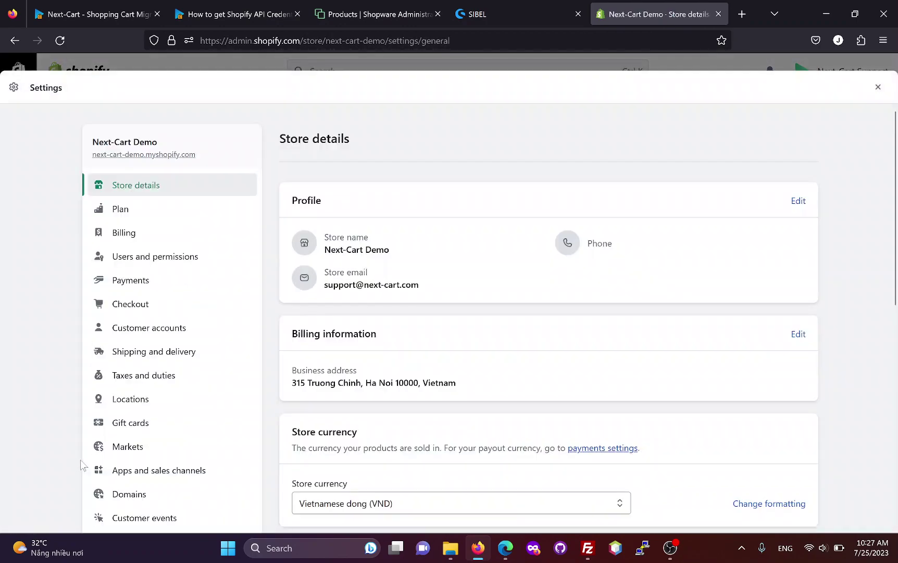
pyautogui.click(158, 473)
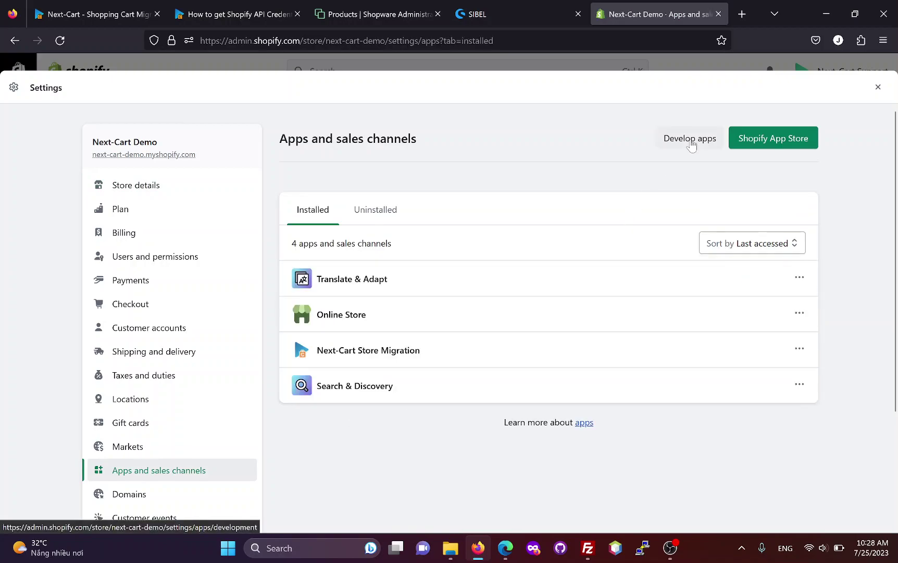
pyautogui.click(690, 138)
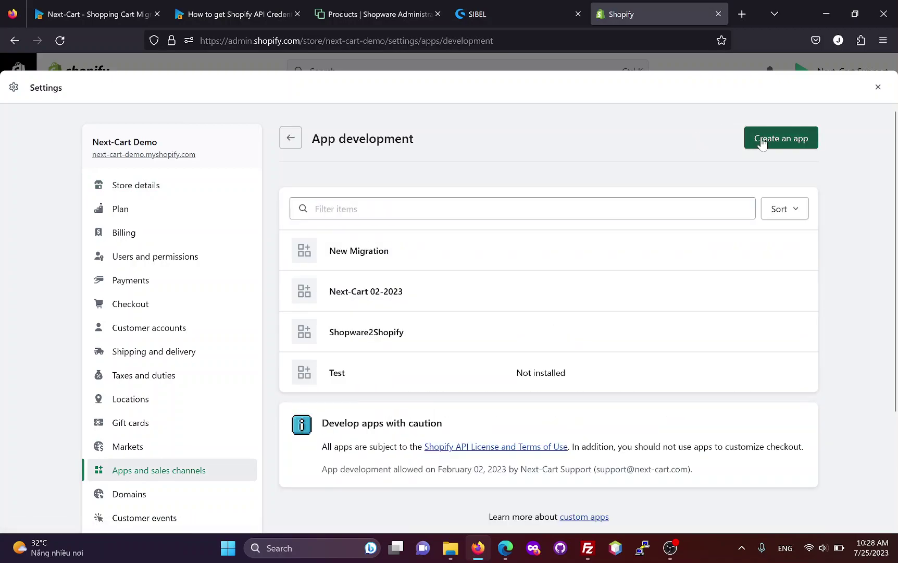
pyautogui.click(761, 138)
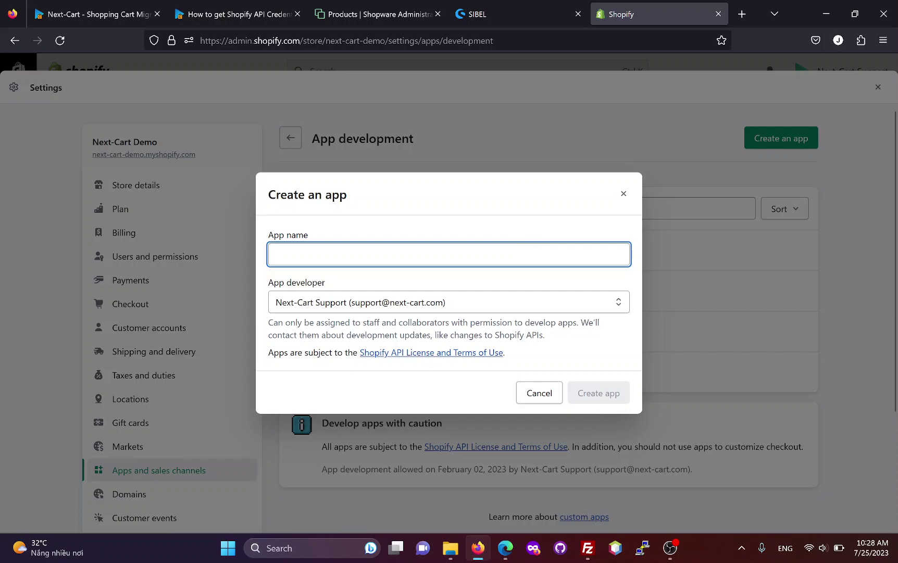
pyautogui.write('A new migration')
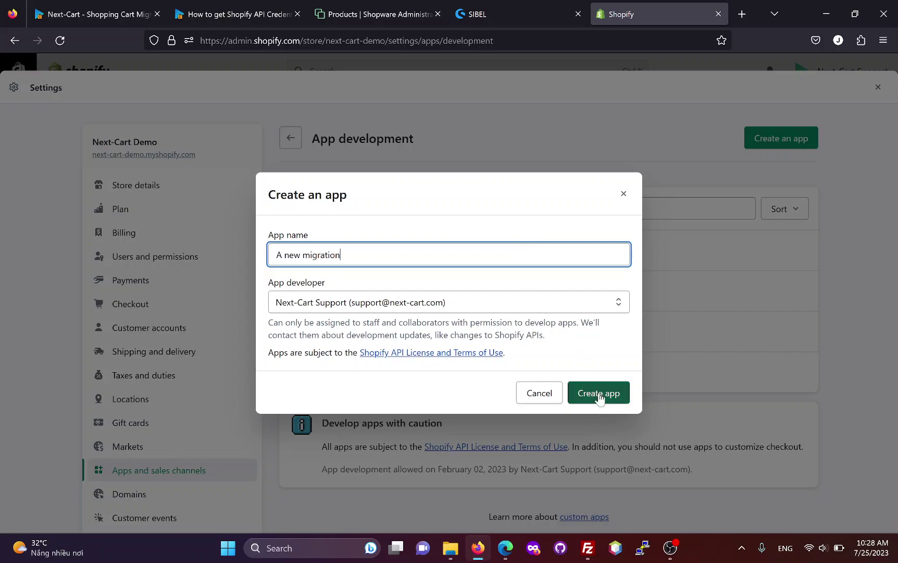
pyautogui.click(603, 403)
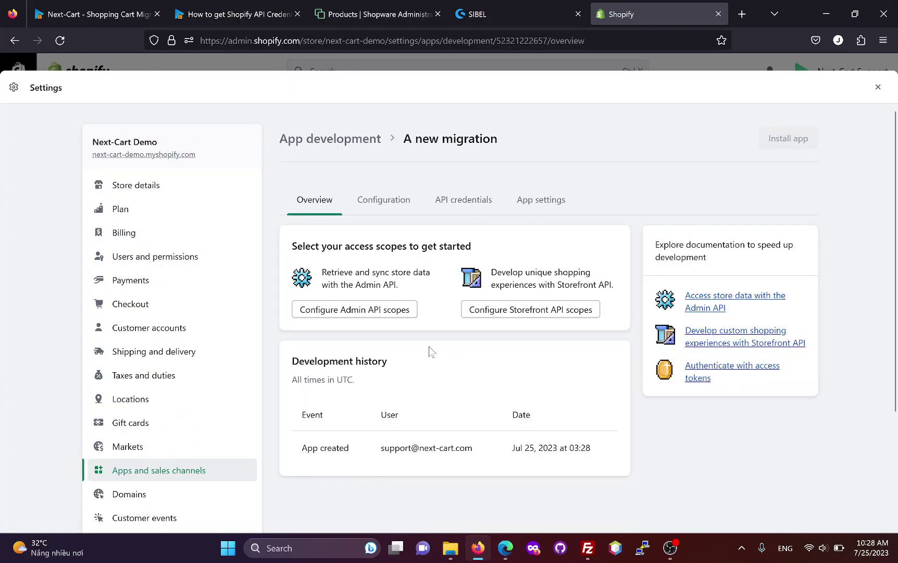
# Open the app's Admin API scope configuration and check the guide for which scopes to grant.
pyautogui.click(358, 313)
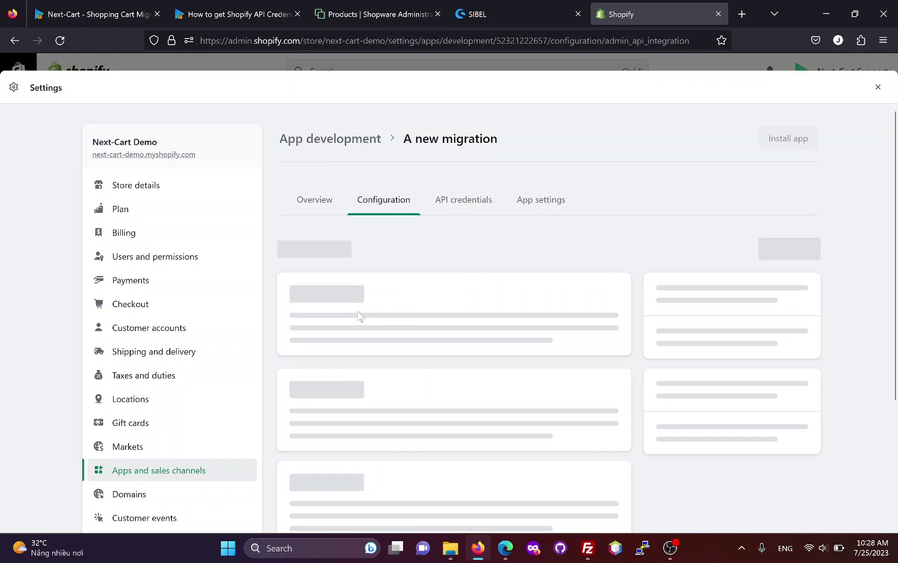
pyautogui.scroll(-4, 429, 363)
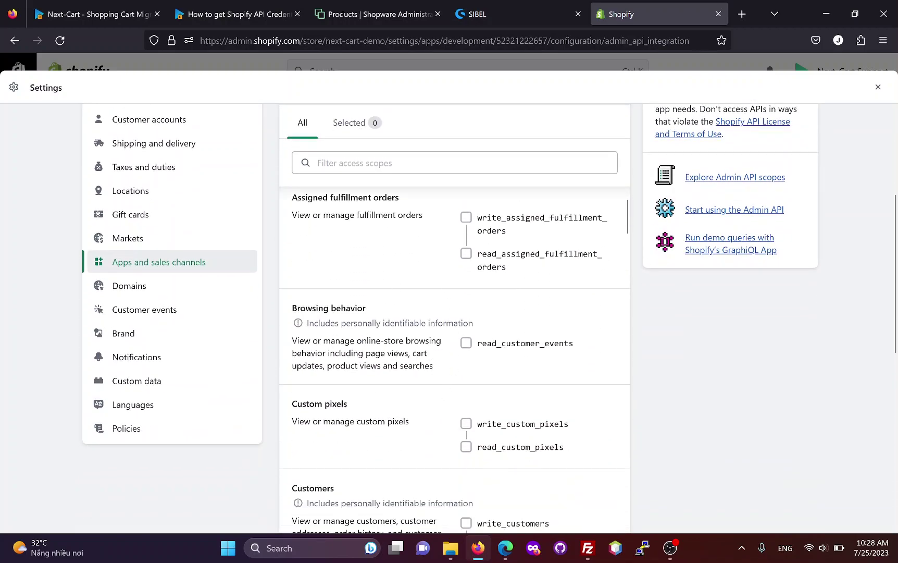
pyautogui.click(235, 14)
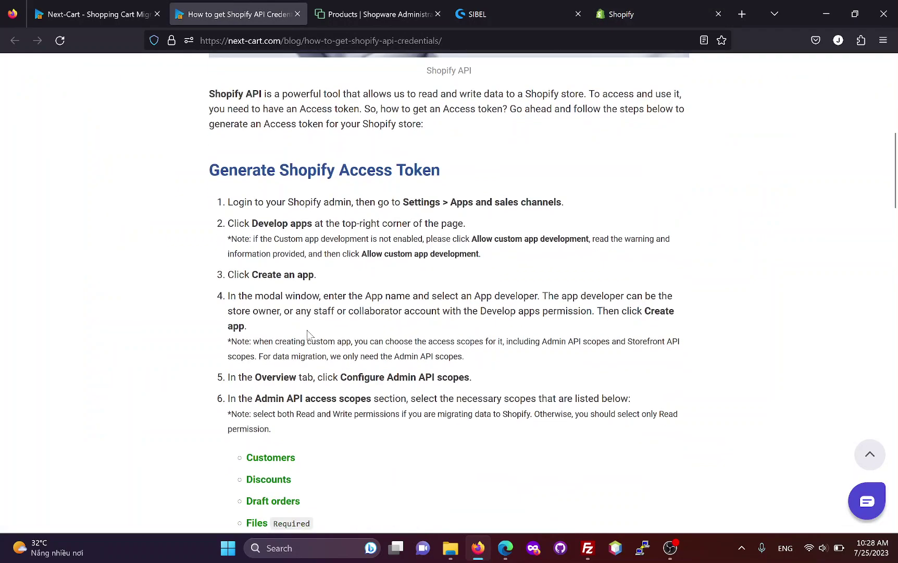
pyautogui.scroll(-3, 309, 334)
pyautogui.scroll(-2, 309, 335)
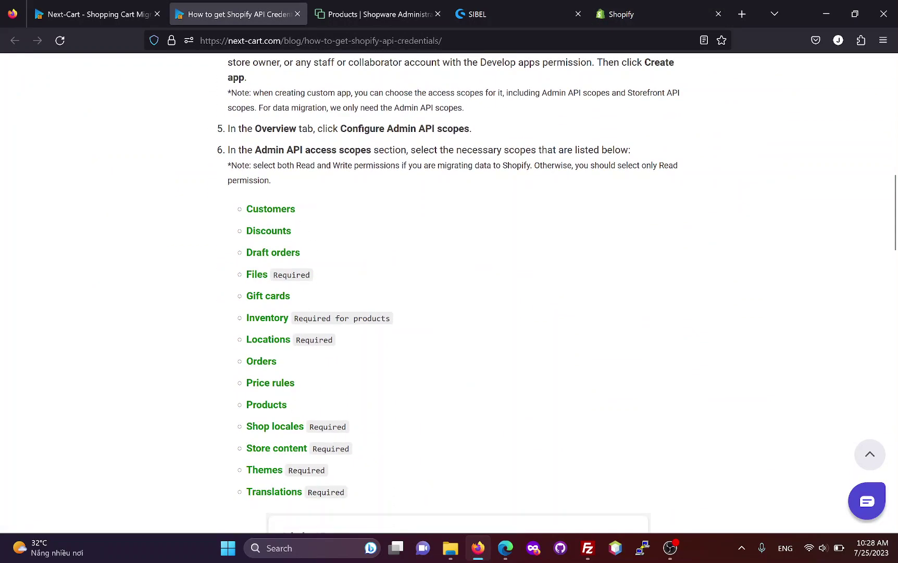
pyautogui.click(645, 7)
pyautogui.scroll(-3, 485, 328)
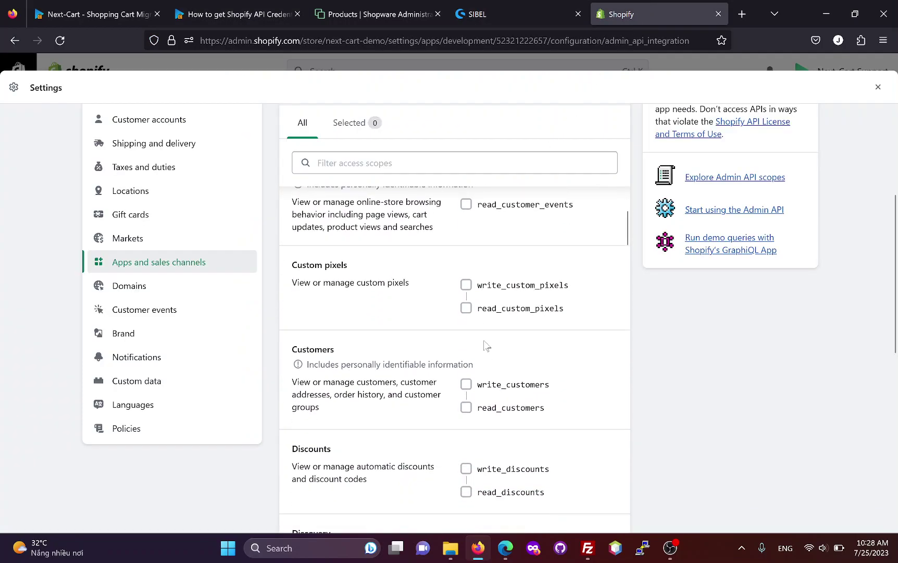
# Grant read and write access to customers, discounts, draft orders, files, gift cards, inventory and locations.
pyautogui.click(495, 385)
pyautogui.scroll(-3, 496, 389)
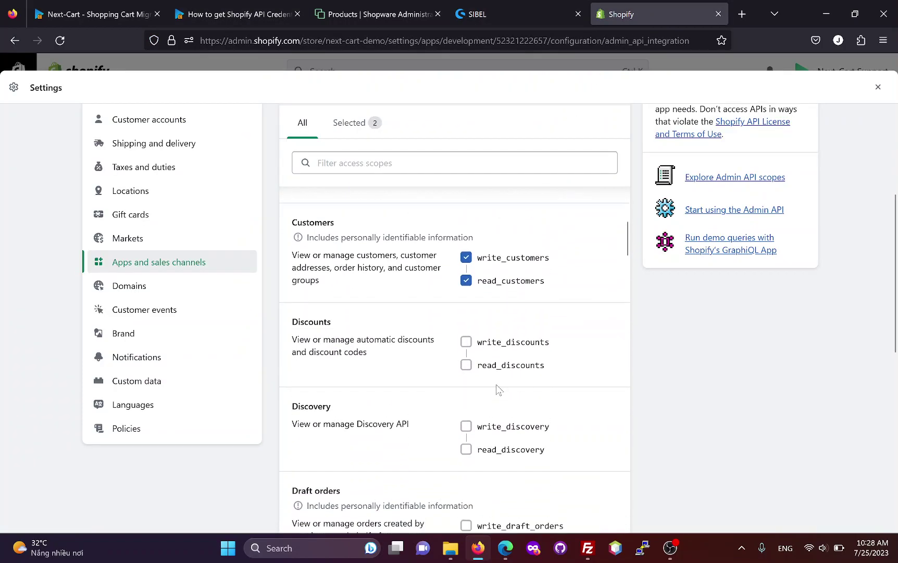
pyautogui.click(497, 333)
pyautogui.scroll(-1, 506, 349)
pyautogui.scroll(-2, 510, 354)
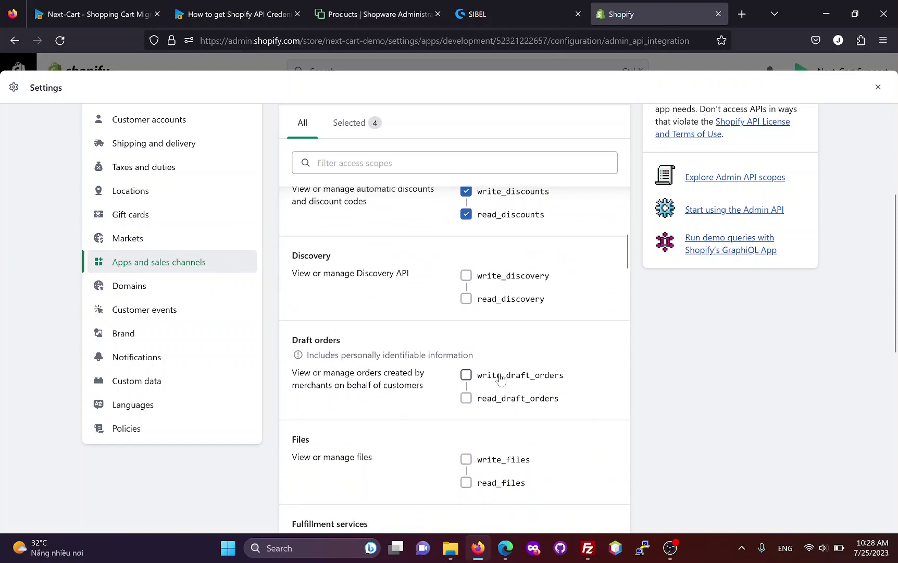
pyautogui.click(498, 374)
pyautogui.scroll(-3, 503, 360)
pyautogui.click(481, 322)
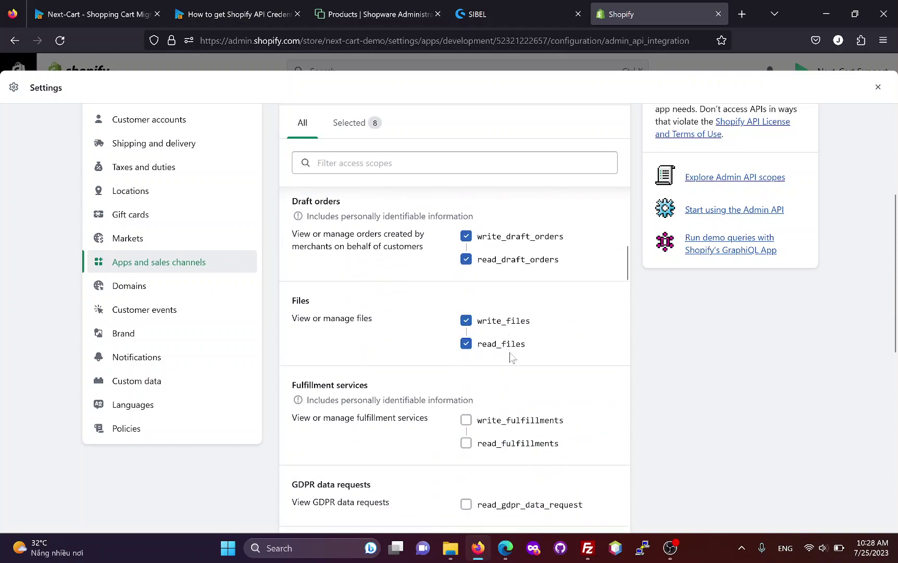
pyautogui.scroll(-6, 508, 343)
pyautogui.click(506, 287)
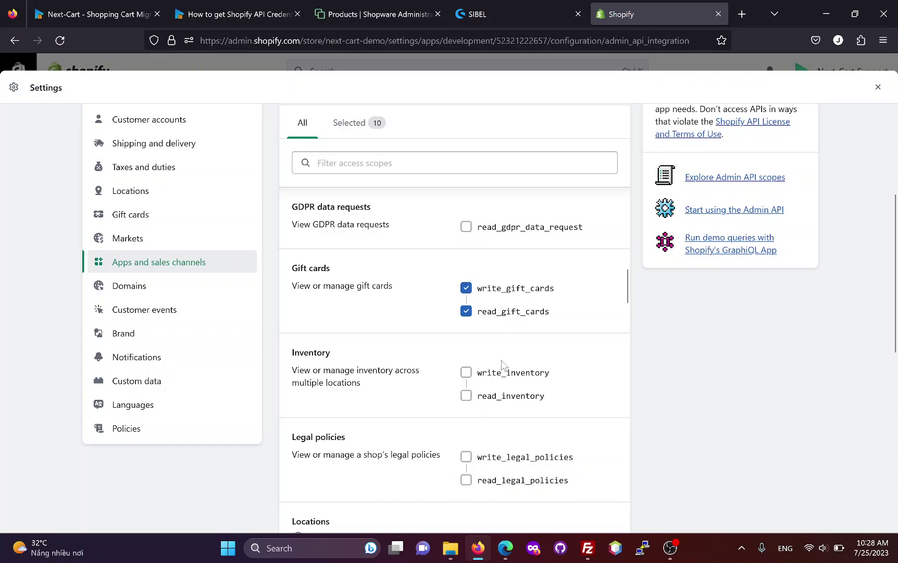
pyautogui.click(500, 374)
pyautogui.scroll(-3, 503, 360)
pyautogui.click(503, 419)
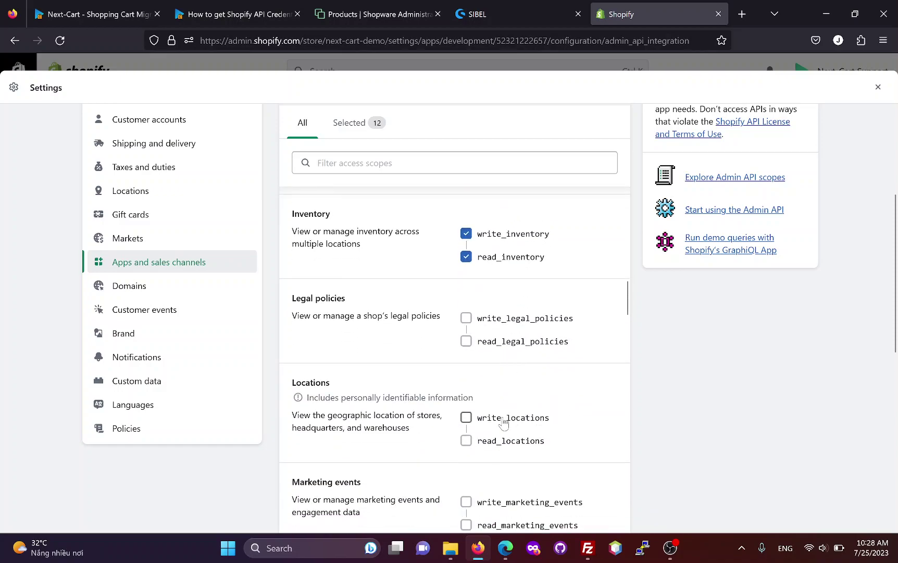
pyautogui.scroll(-8, 495, 379)
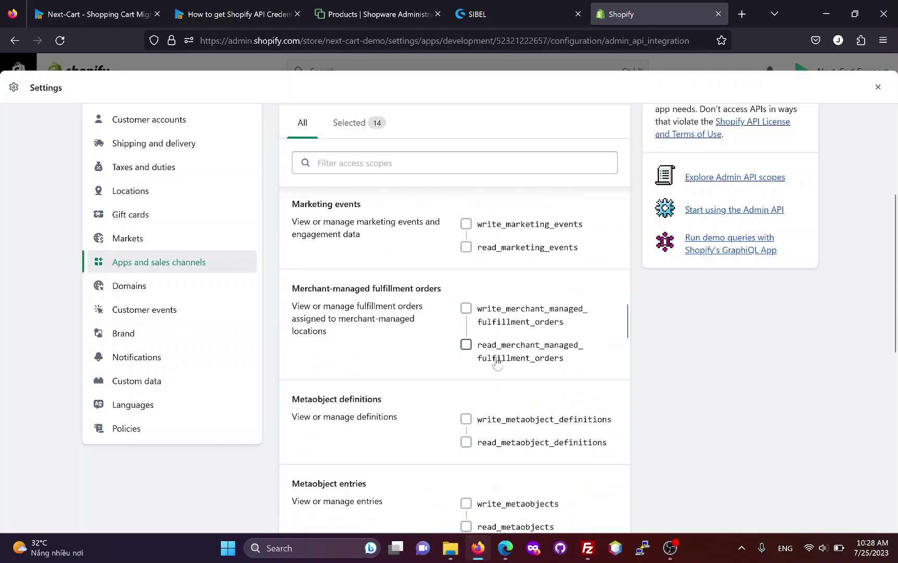
pyautogui.scroll(-3, 497, 361)
pyautogui.scroll(-3, 499, 362)
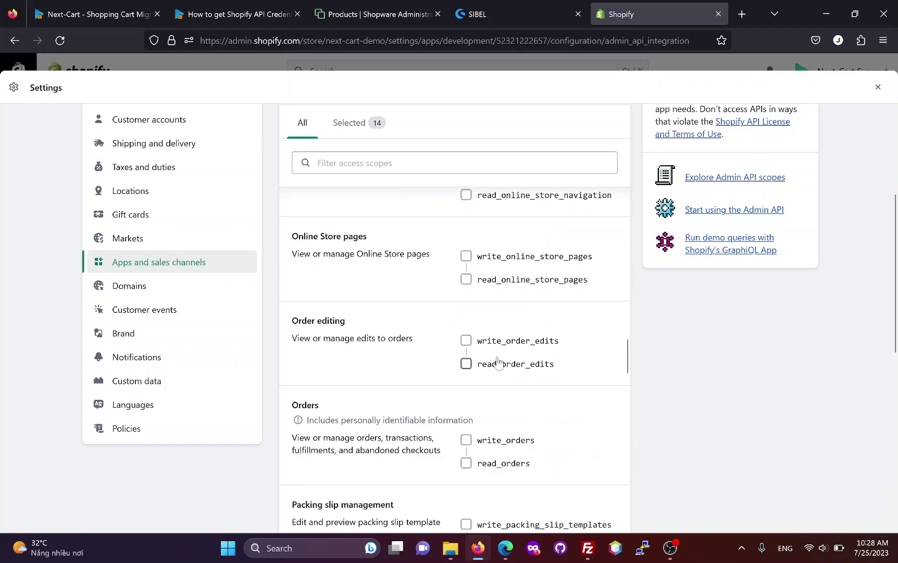
# Grant access to orders, price rules, products, shop locales, content, themes and translations, reaching 28 scopes.
pyautogui.click(500, 440)
pyautogui.scroll(-8, 499, 344)
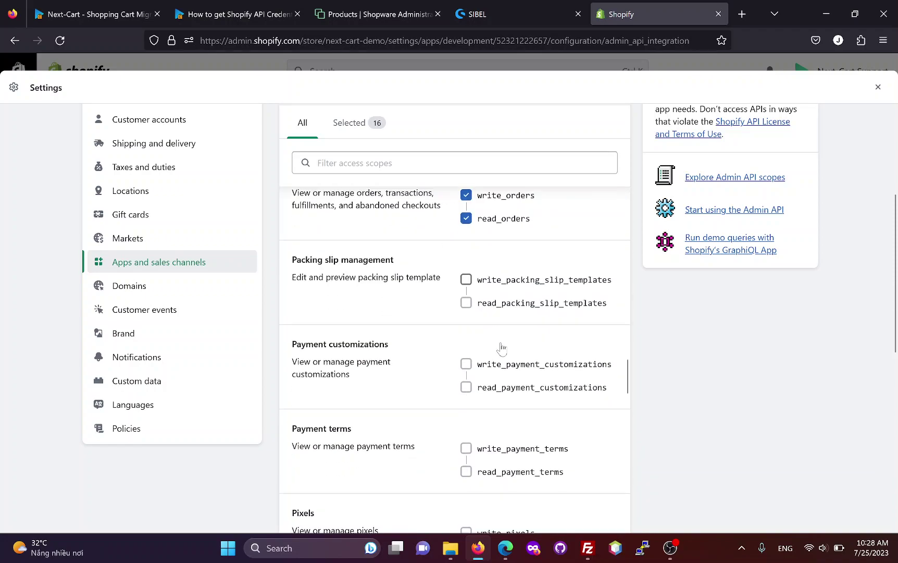
pyautogui.scroll(-2, 500, 357)
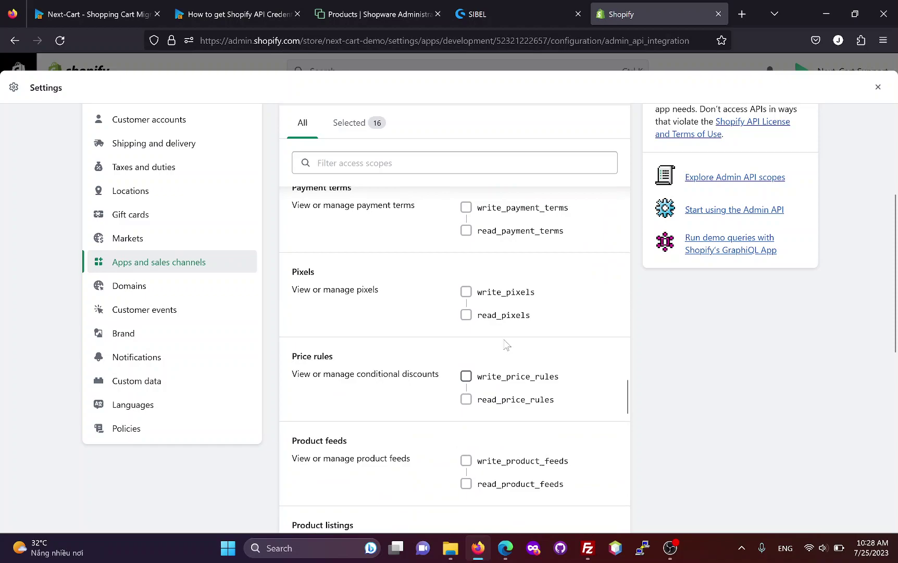
pyautogui.click(505, 376)
pyautogui.scroll(-5, 506, 336)
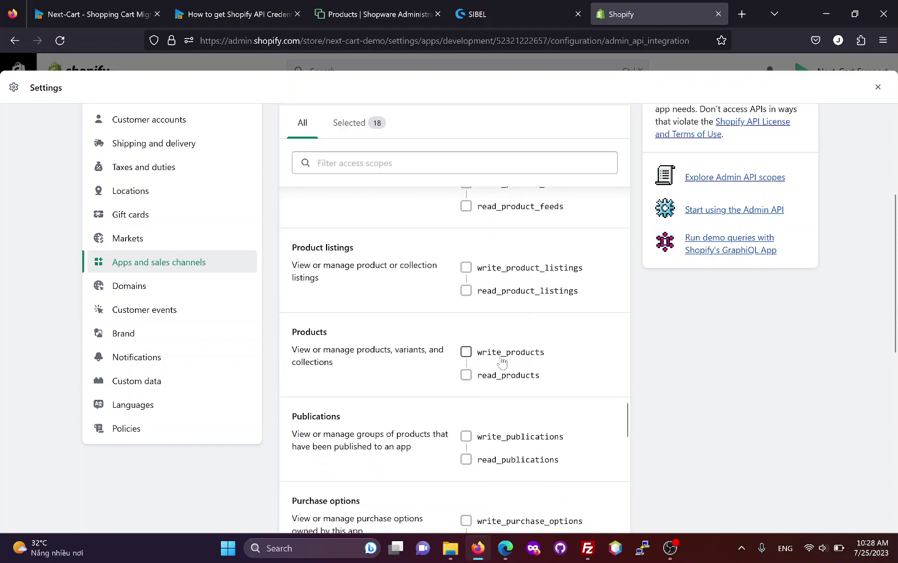
pyautogui.click(502, 359)
pyautogui.scroll(-5, 503, 352)
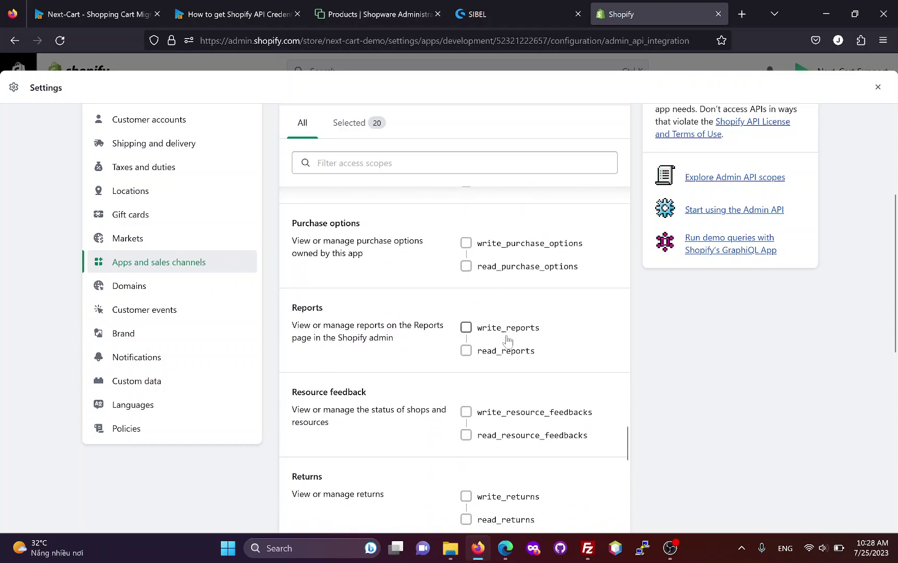
pyautogui.scroll(-10, 507, 338)
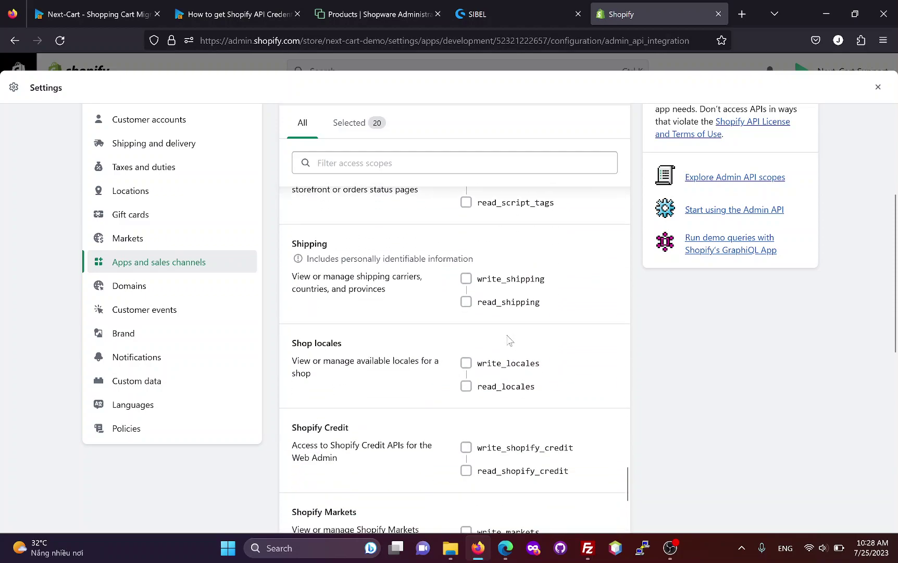
pyautogui.click(500, 363)
pyautogui.scroll(-8, 503, 349)
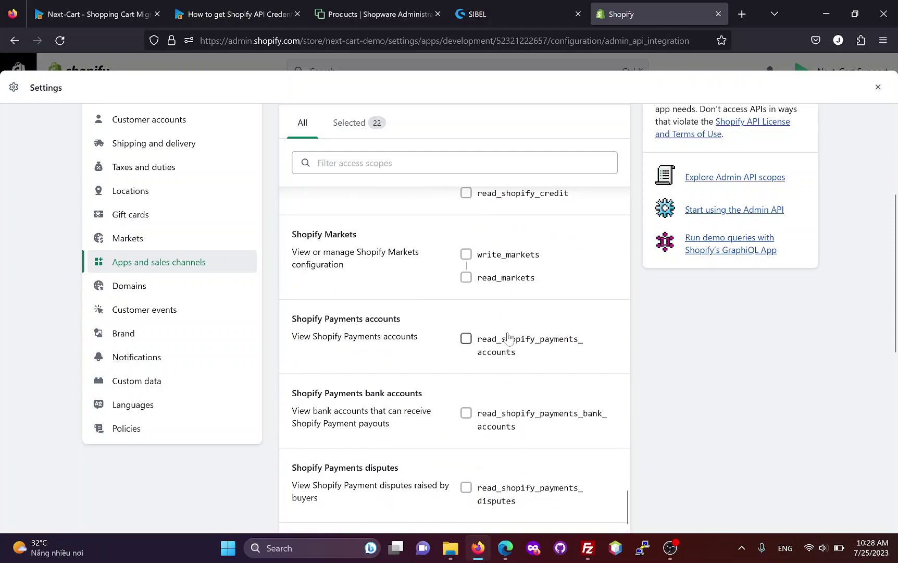
pyautogui.scroll(-3, 508, 338)
pyautogui.click(492, 370)
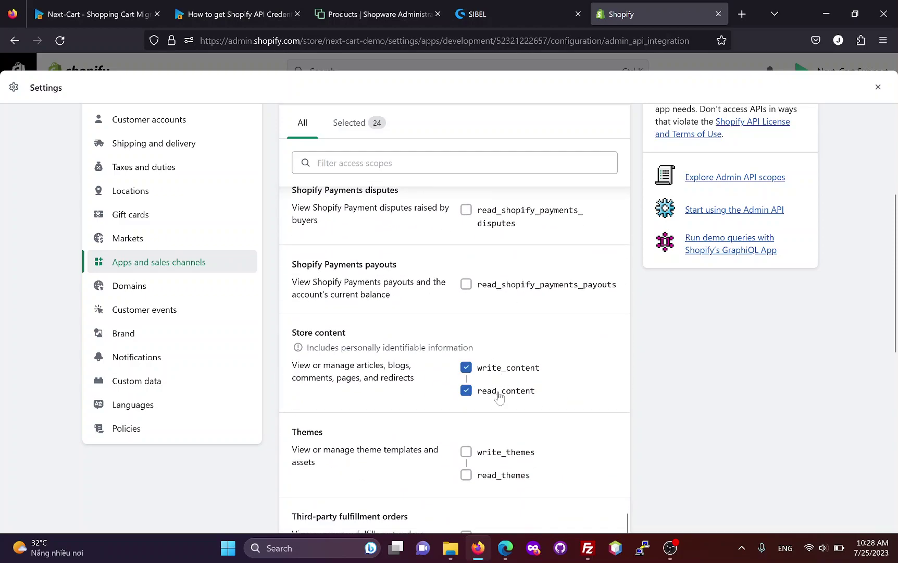
pyautogui.click(499, 454)
pyautogui.scroll(-5, 510, 373)
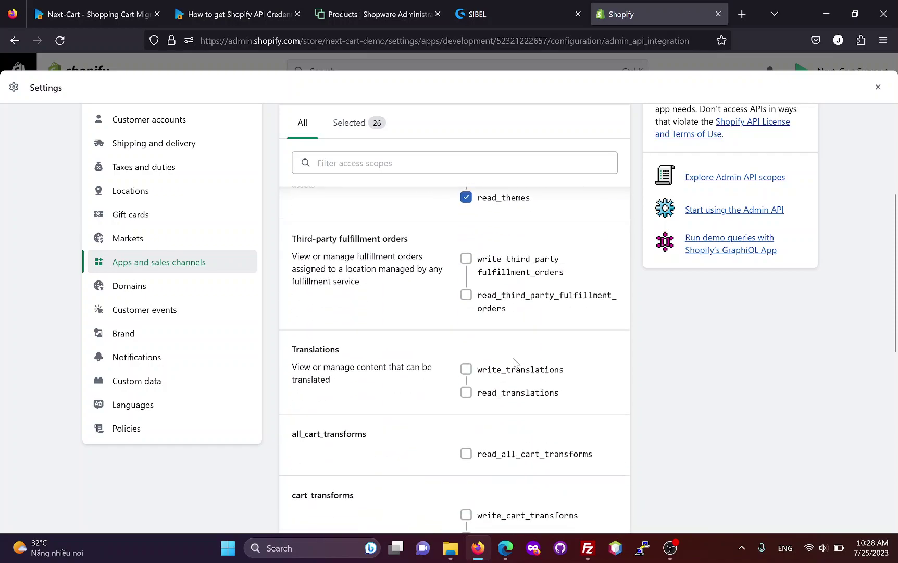
pyautogui.click(510, 374)
pyautogui.scroll(5, 645, 341)
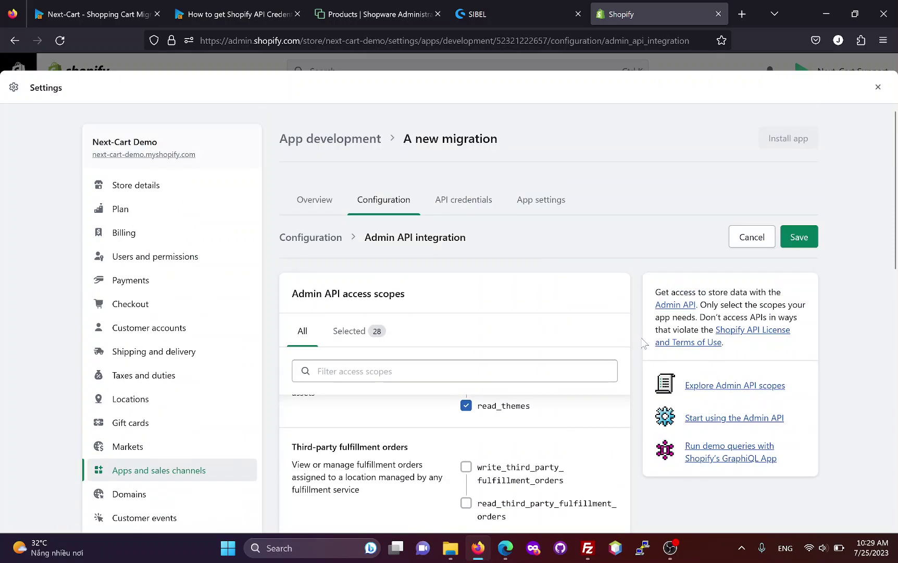
# Save the selected scopes and install the A new migration app on the store.
pyautogui.click(794, 238)
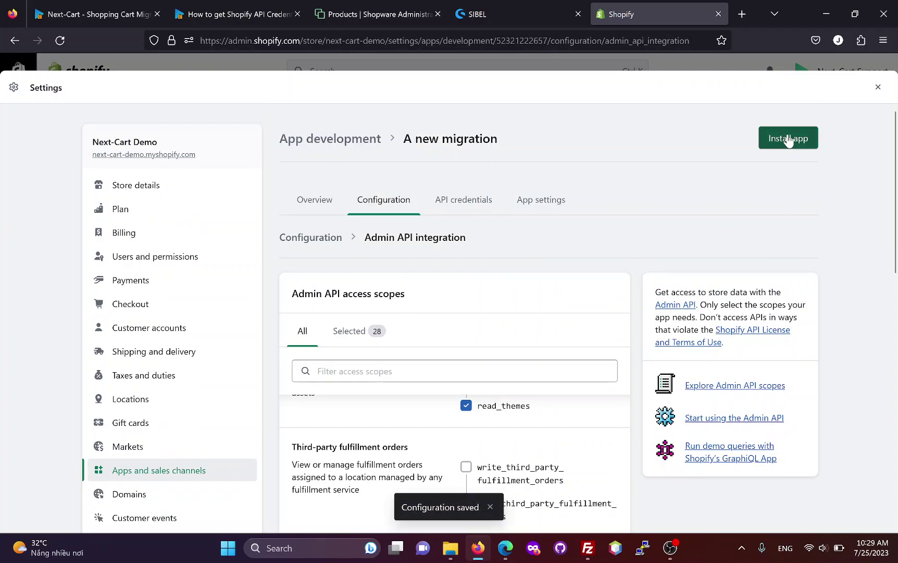
pyautogui.click(788, 139)
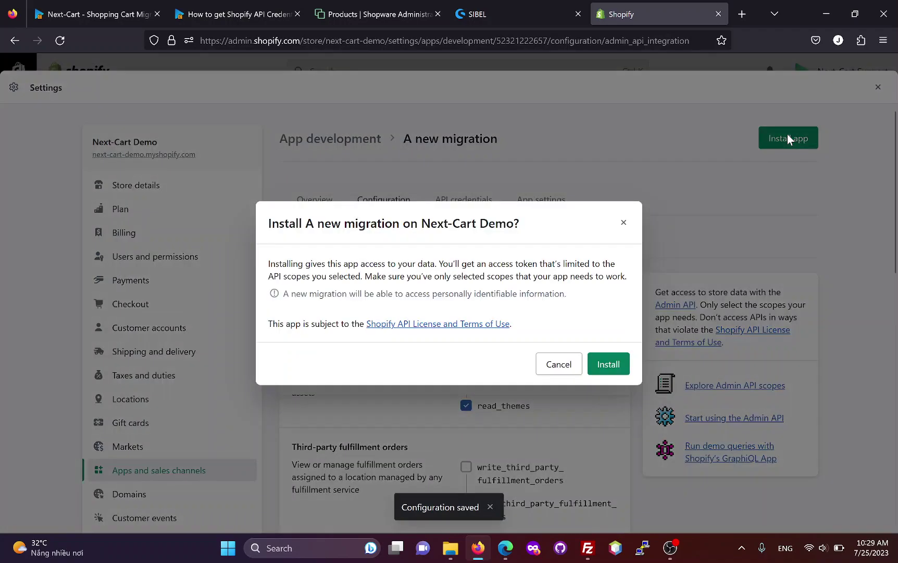
pyautogui.click(611, 366)
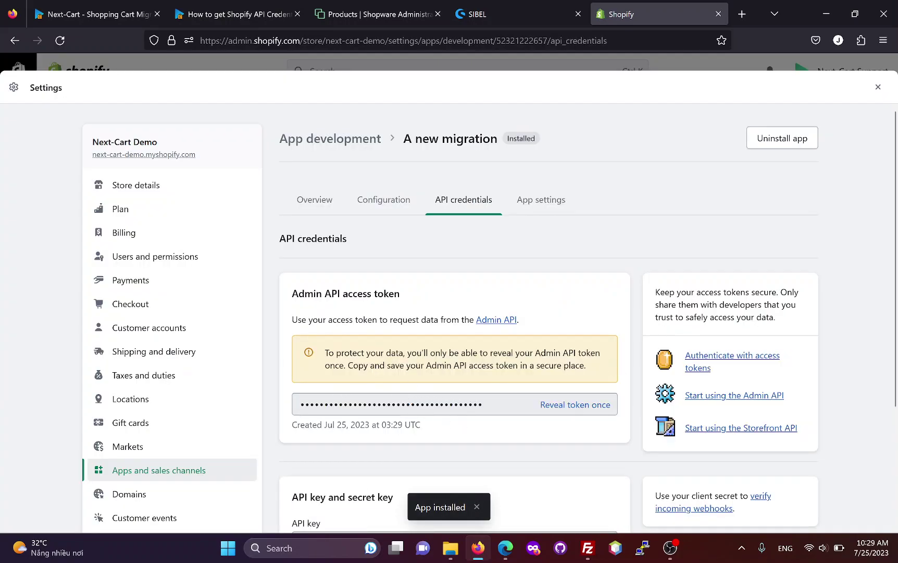
# Reveal and copy the Admin API access token into Next-Cart's Access Token field.
pyautogui.click(548, 407)
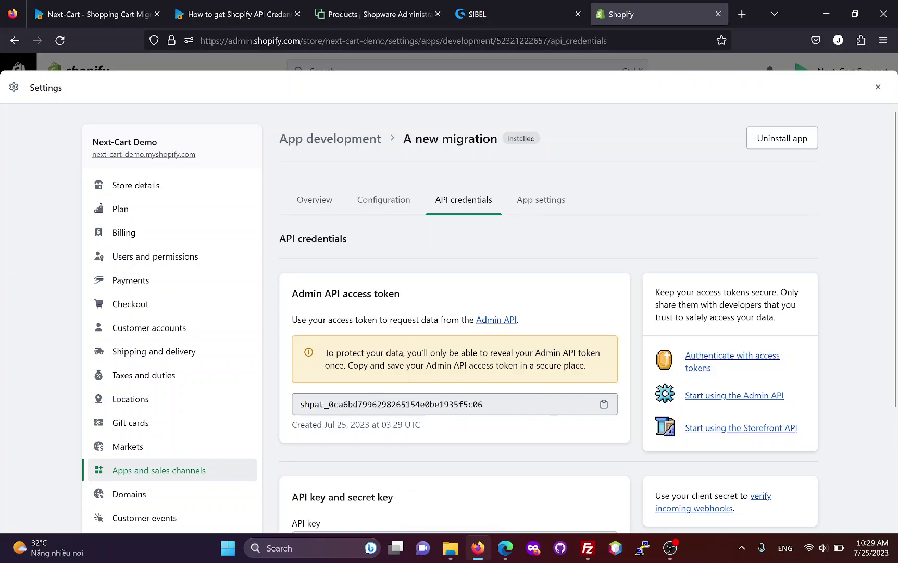
pyautogui.click(604, 404)
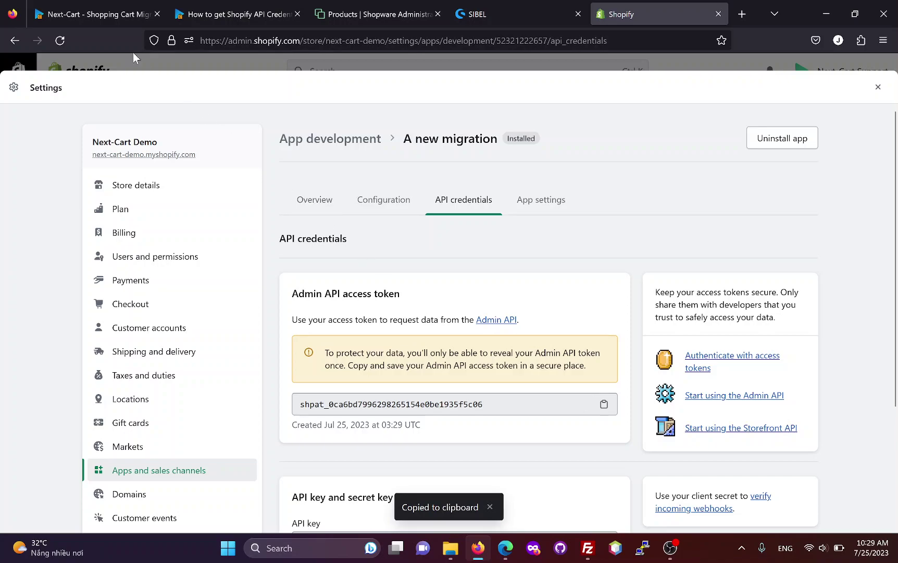
pyautogui.click(91, 11)
pyautogui.click(521, 364)
pyautogui.hotkey('ctrl', 'v')
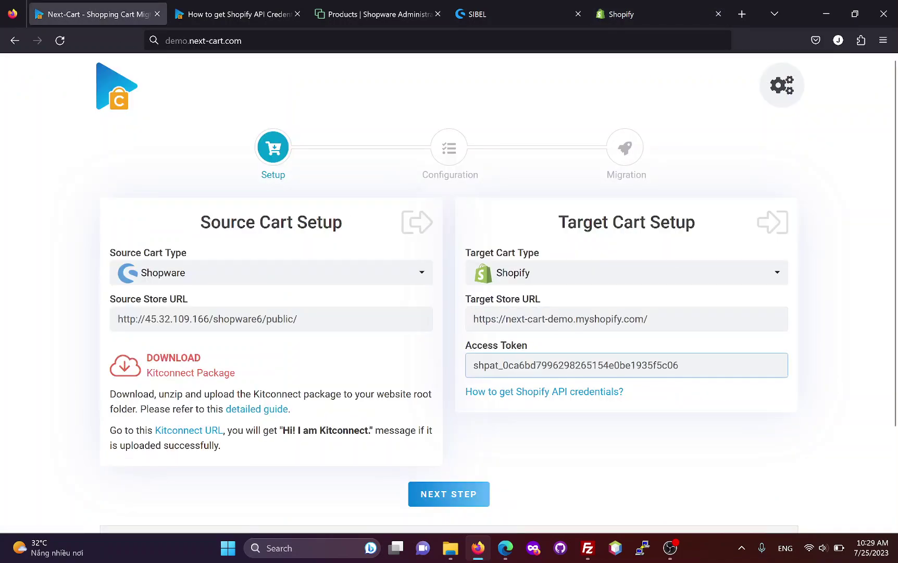
# Select all entities and enable description image import, preserved order IDs and SEO URL migration.
pyautogui.click(451, 493)
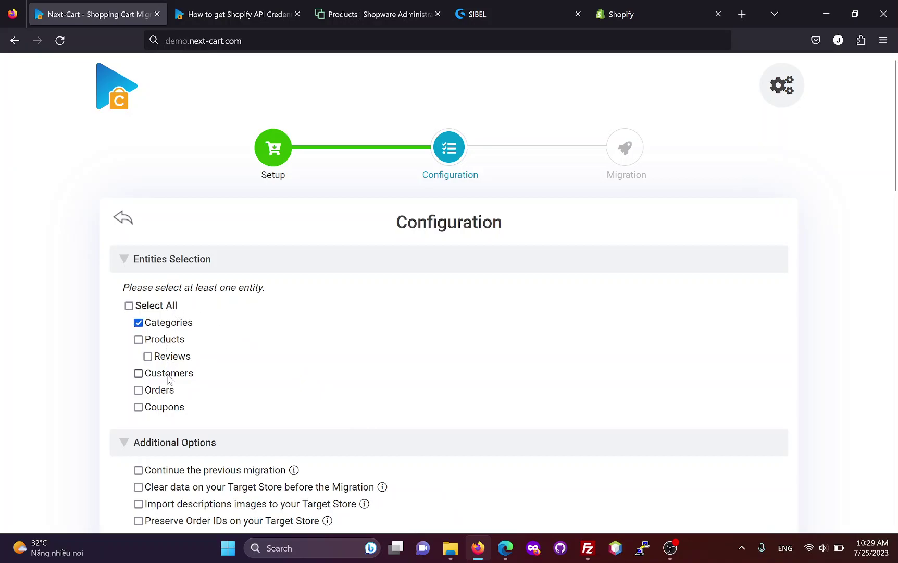
pyautogui.click(151, 306)
pyautogui.scroll(-3, 351, 366)
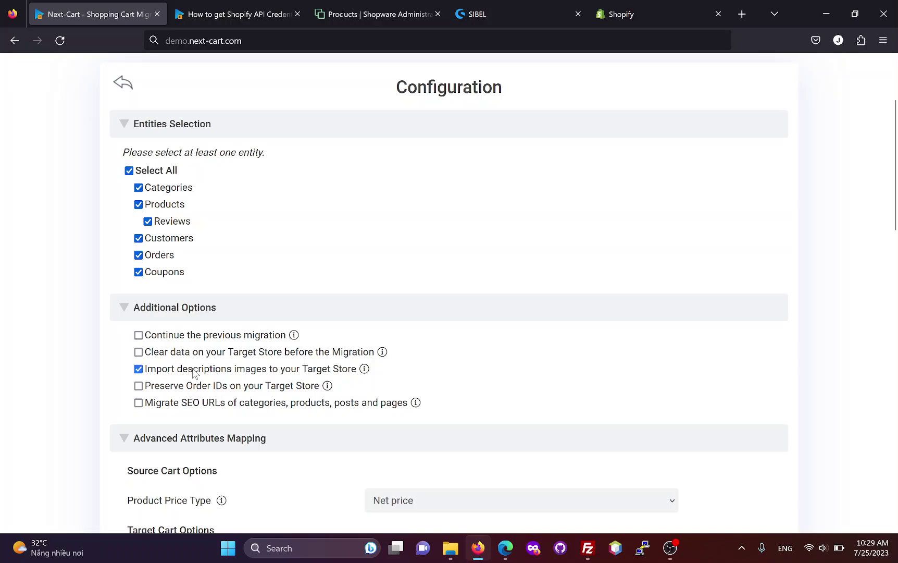
pyautogui.click(199, 385)
pyautogui.click(214, 408)
pyautogui.scroll(-4, 359, 409)
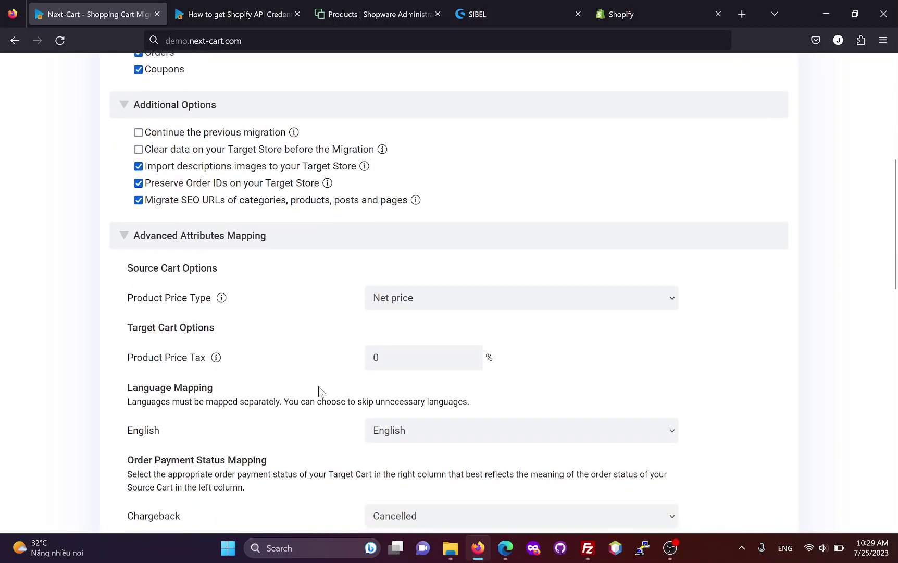
pyautogui.moveTo(222, 300)
pyautogui.click(373, 14)
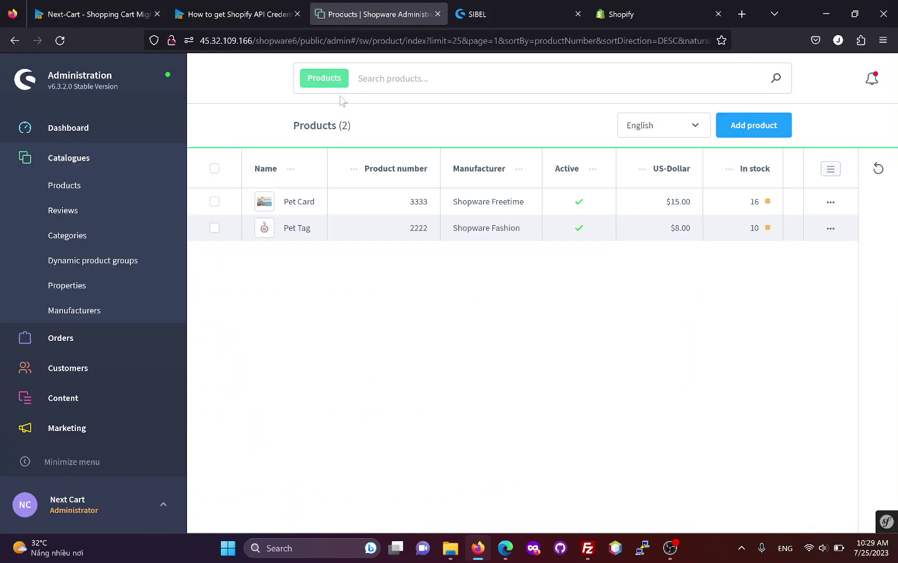
pyautogui.click(301, 206)
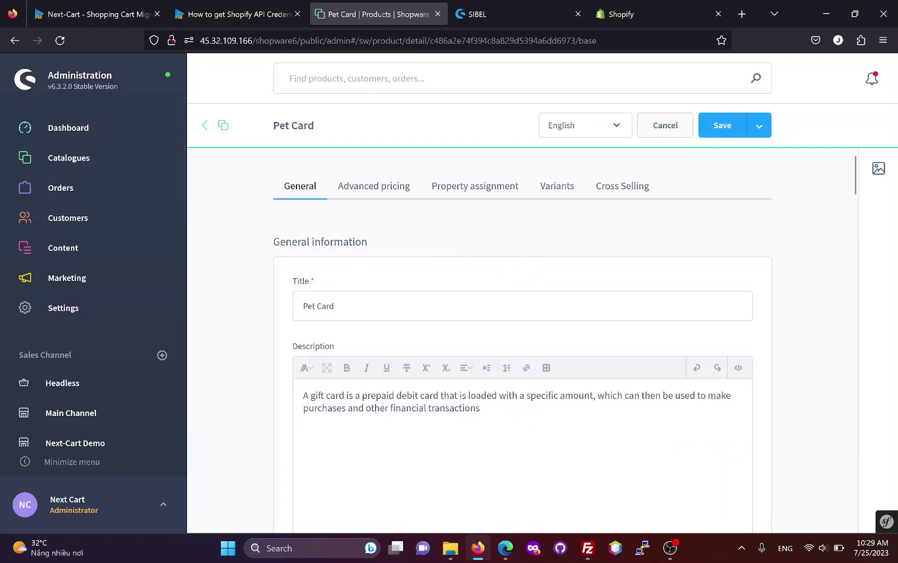
pyautogui.scroll(-4, 495, 319)
pyautogui.scroll(-4, 509, 332)
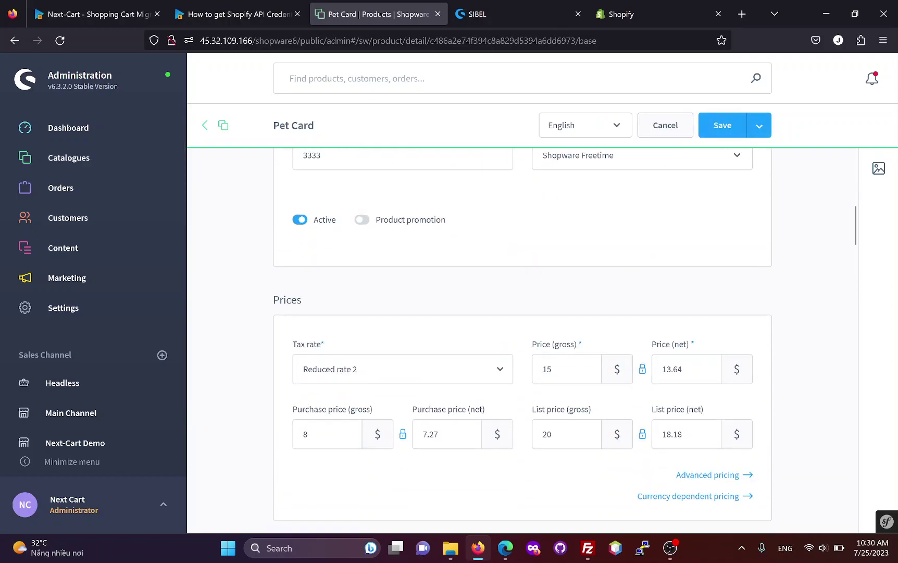
pyautogui.doubleClick(547, 368)
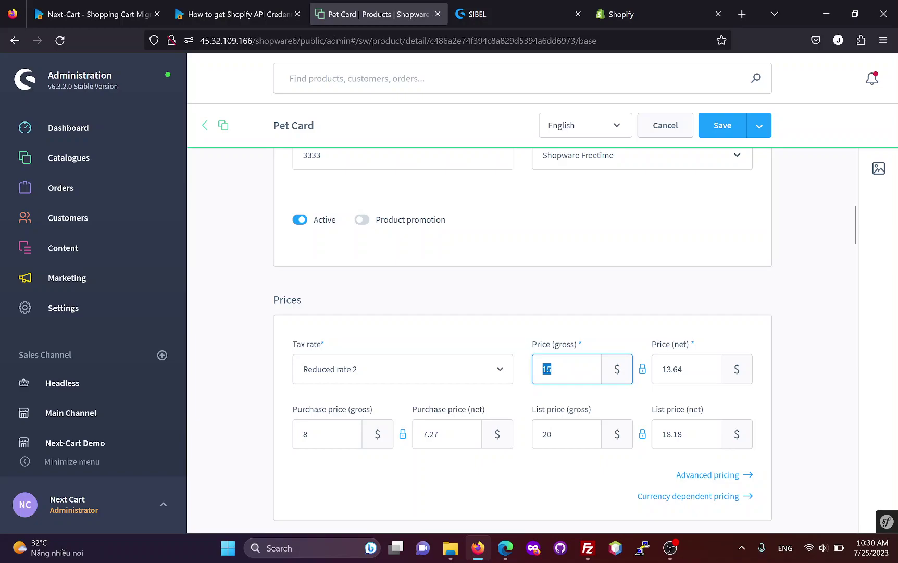
pyautogui.press('Tab')
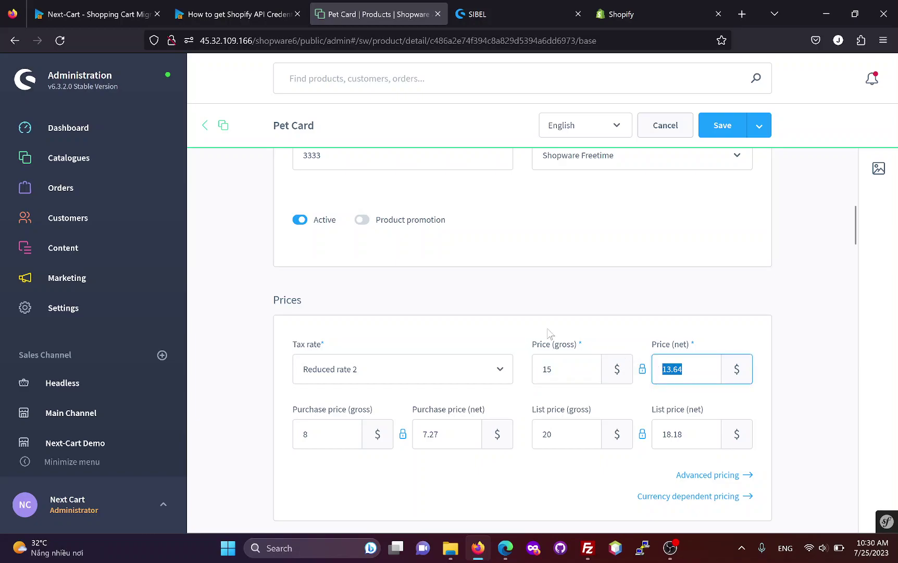
pyautogui.click(88, 13)
# Set Product Price Type to Gross price, keeping Product Price Tax at 0% and English mapped to English.
pyautogui.click(400, 302)
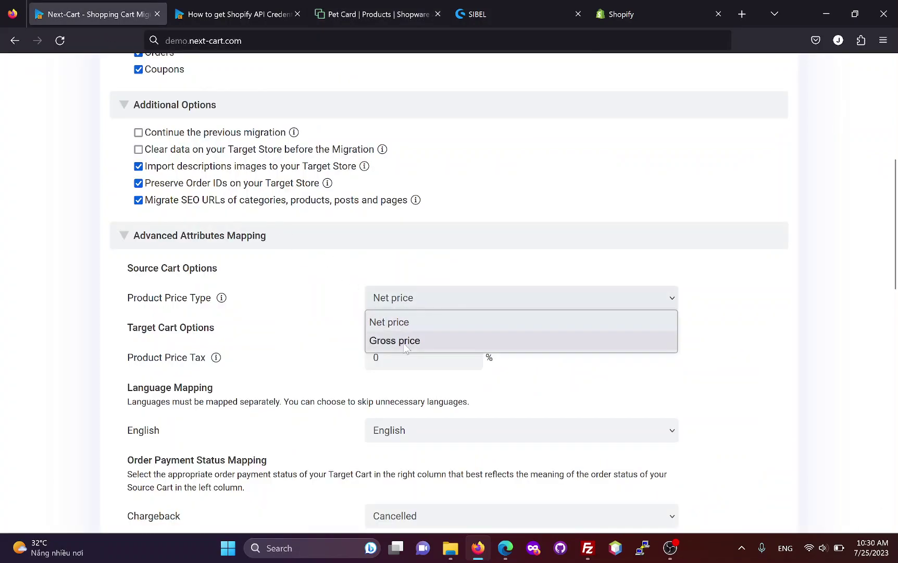
pyautogui.click(408, 347)
pyautogui.scroll(-1, 422, 340)
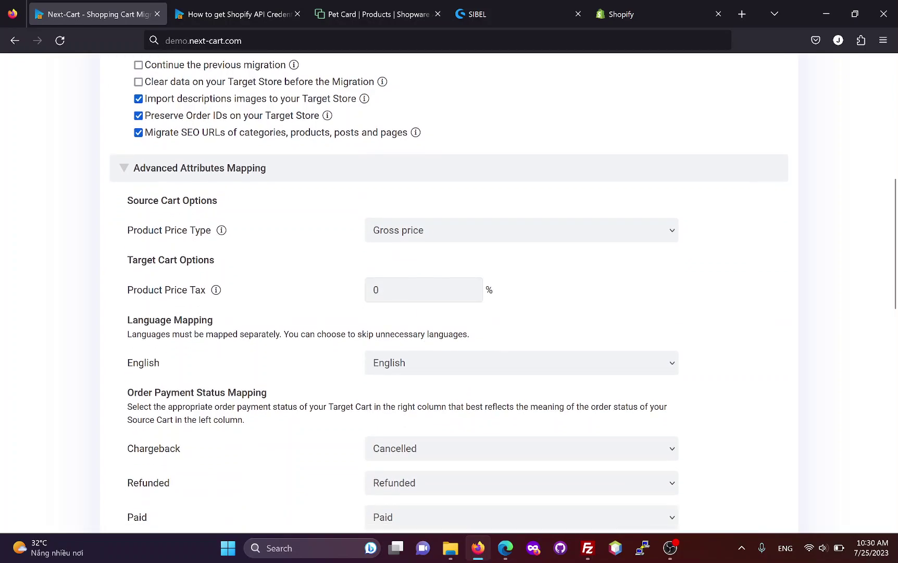
pyautogui.click(417, 290)
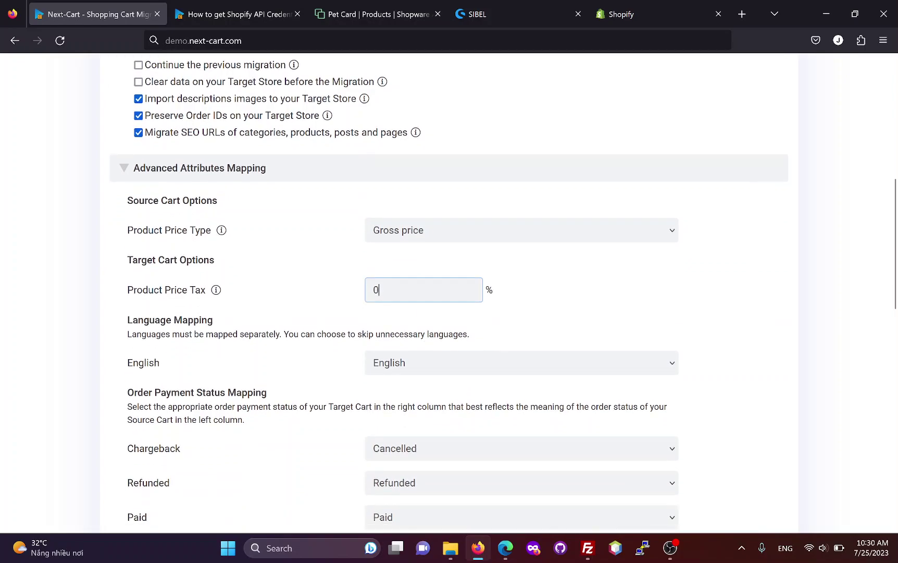
pyautogui.click(416, 360)
pyautogui.click(407, 385)
# Scroll down to the status mappings and highlight the Payment Status and Fulfillment Status headings.
pyautogui.scroll(-3, 335, 380)
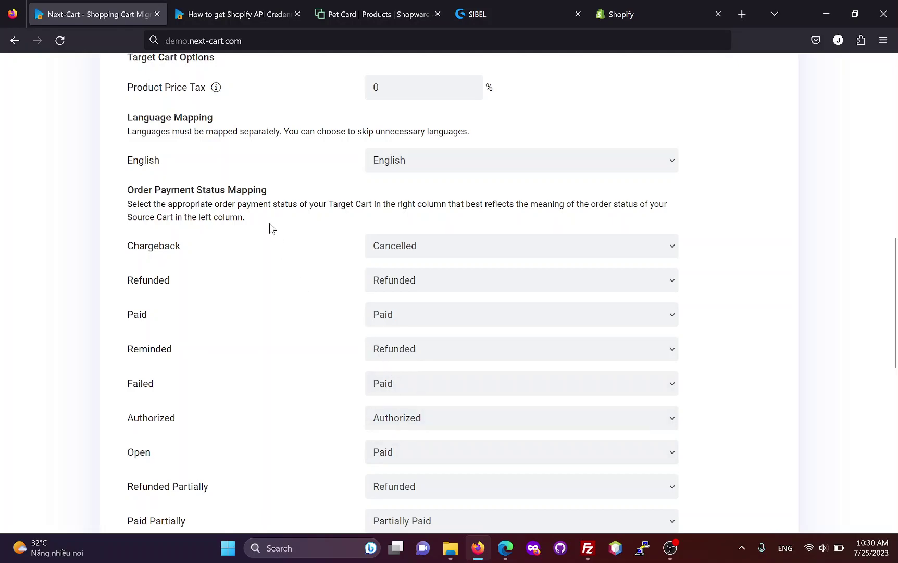
pyautogui.moveTo(224, 191); pyautogui.dragTo(155, 194)
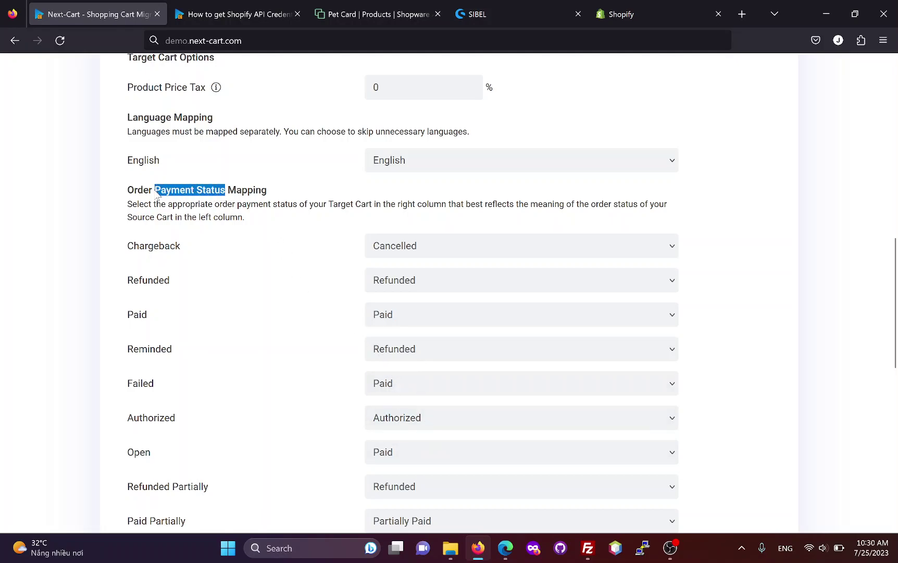
pyautogui.scroll(-4, 256, 386)
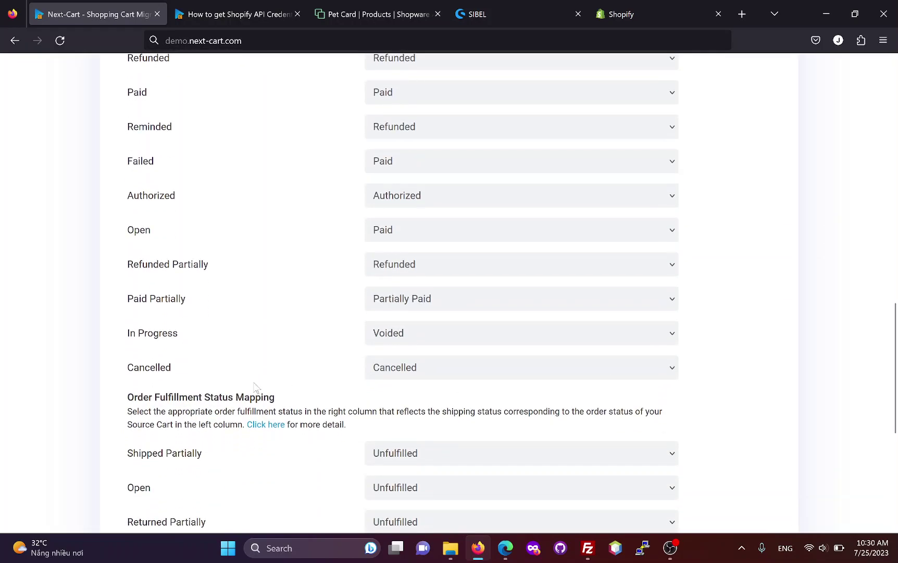
pyautogui.moveTo(233, 399); pyautogui.dragTo(157, 402)
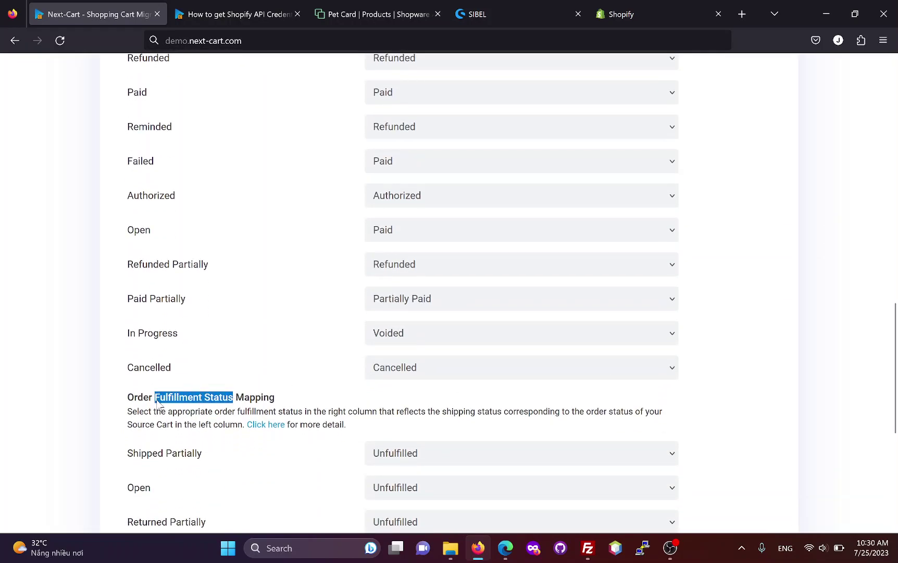
# Map payment statuses Chargeback to Refunded, Reminded to Authorized and Failed to Cancelled.
pyautogui.click(262, 374)
pyautogui.scroll(4, 307, 371)
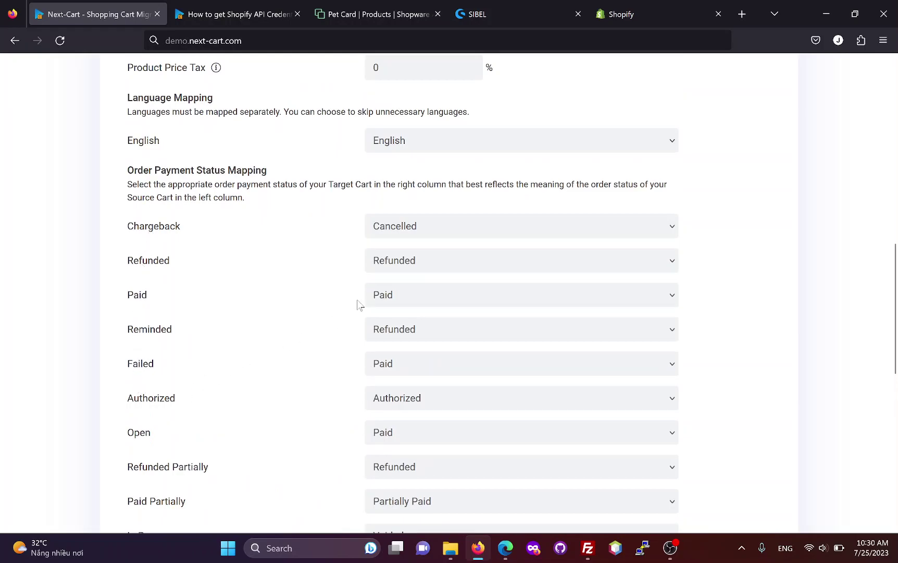
pyautogui.click(435, 230)
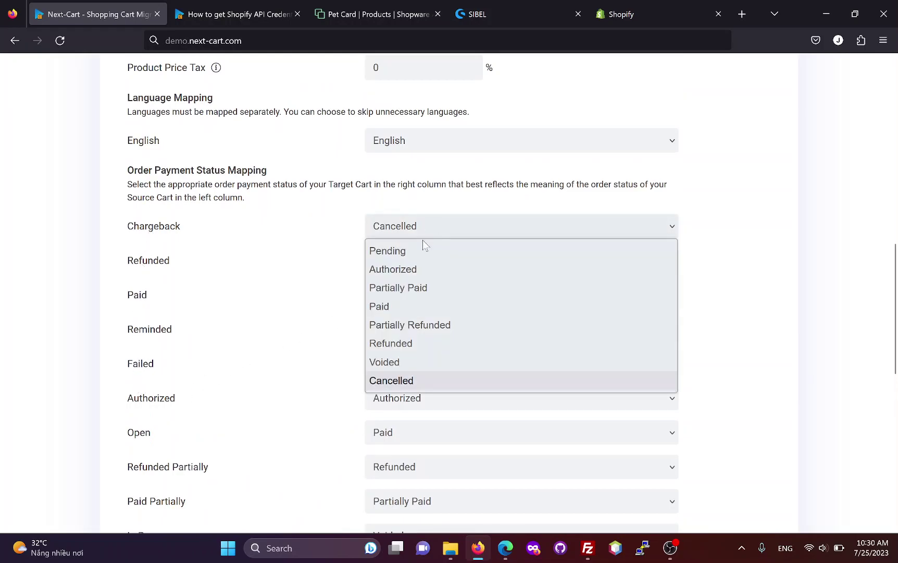
pyautogui.click(417, 345)
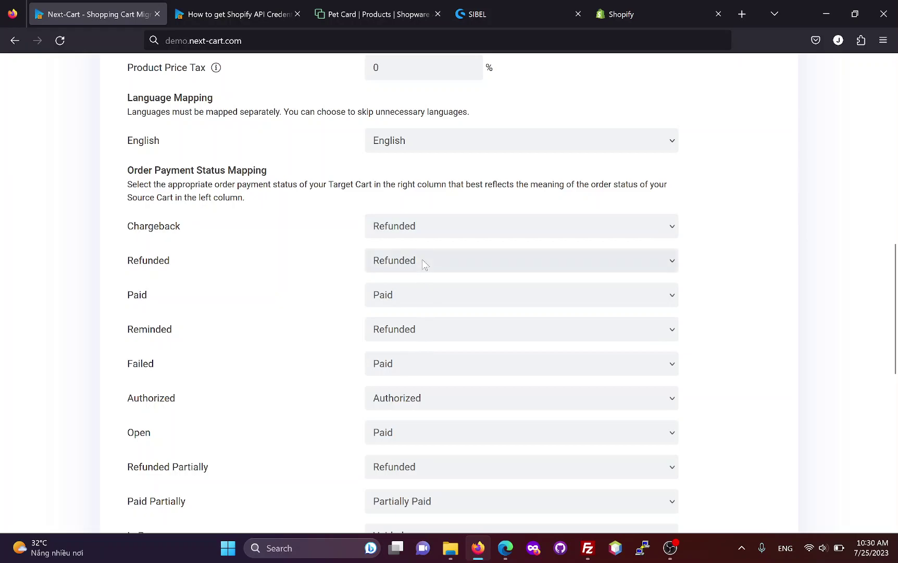
pyautogui.click(426, 330)
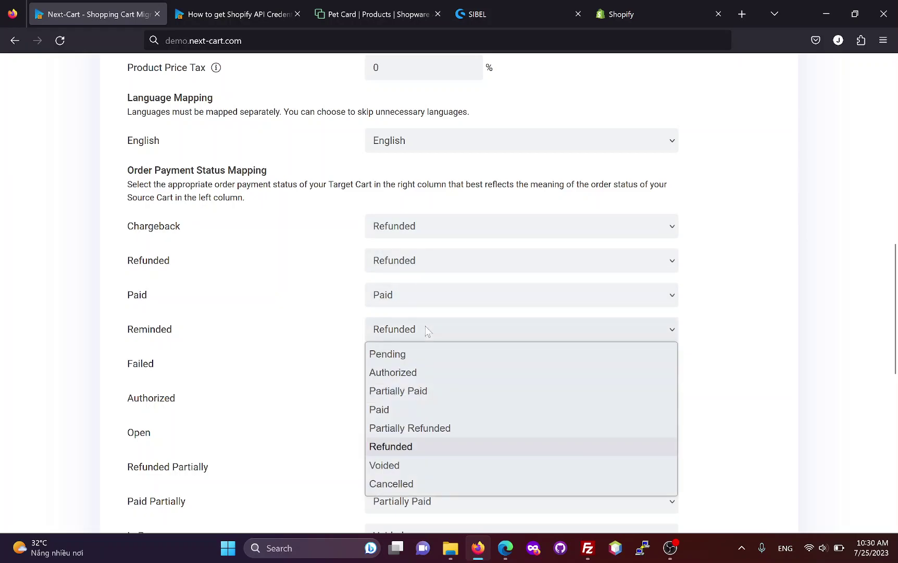
pyautogui.click(421, 372)
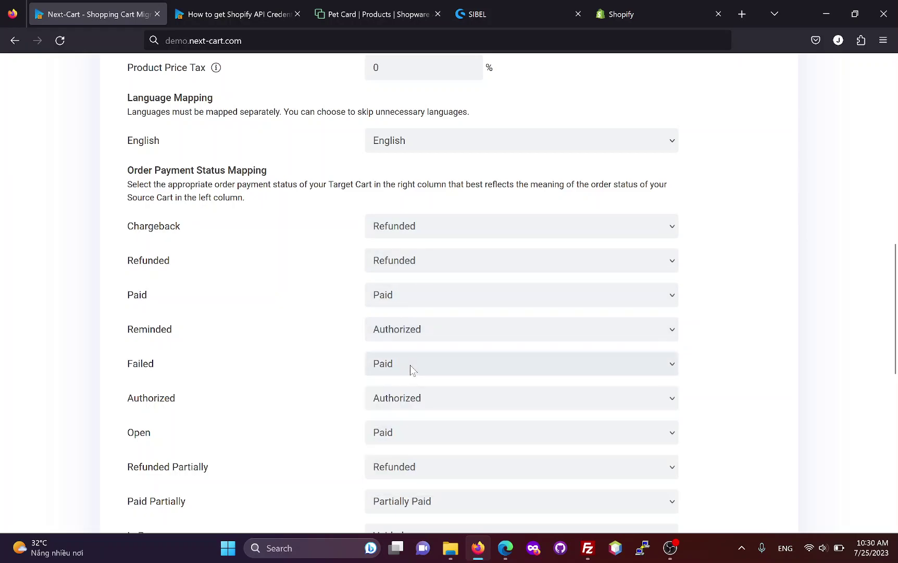
pyautogui.click(410, 365)
pyautogui.click(402, 517)
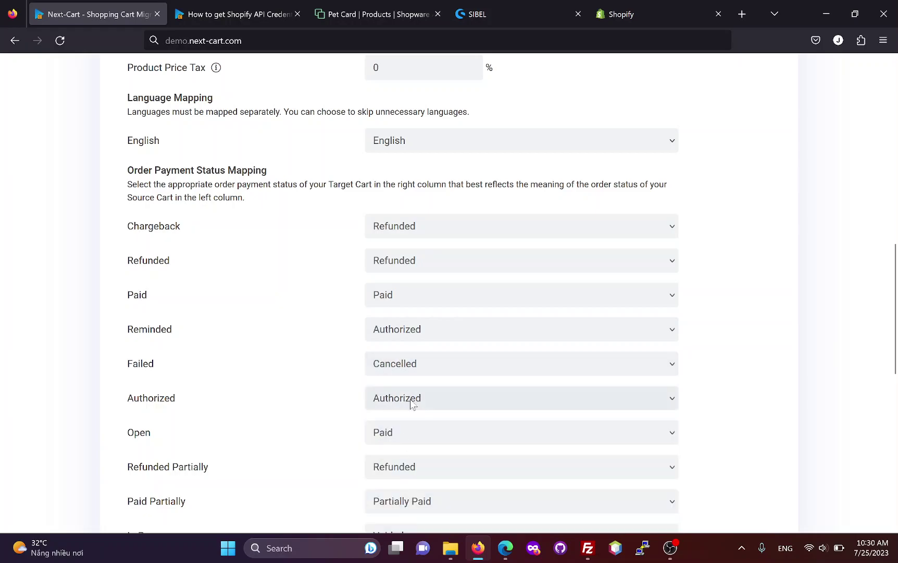
# Map Open to Pending, Refunded Partially to Partially Refunded and In Progress to Paid.
pyautogui.scroll(-3, 412, 401)
pyautogui.click(394, 296)
pyautogui.click(411, 321)
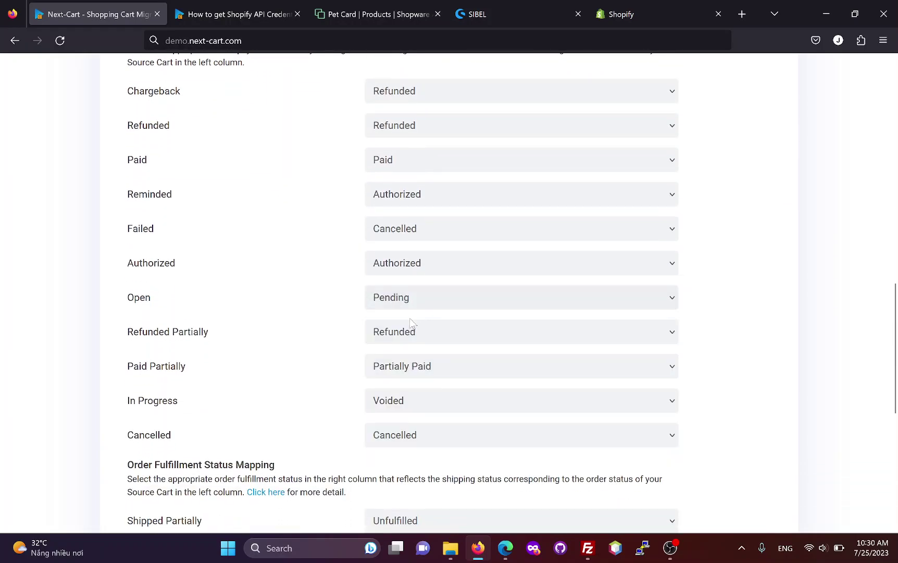
pyautogui.click(416, 338)
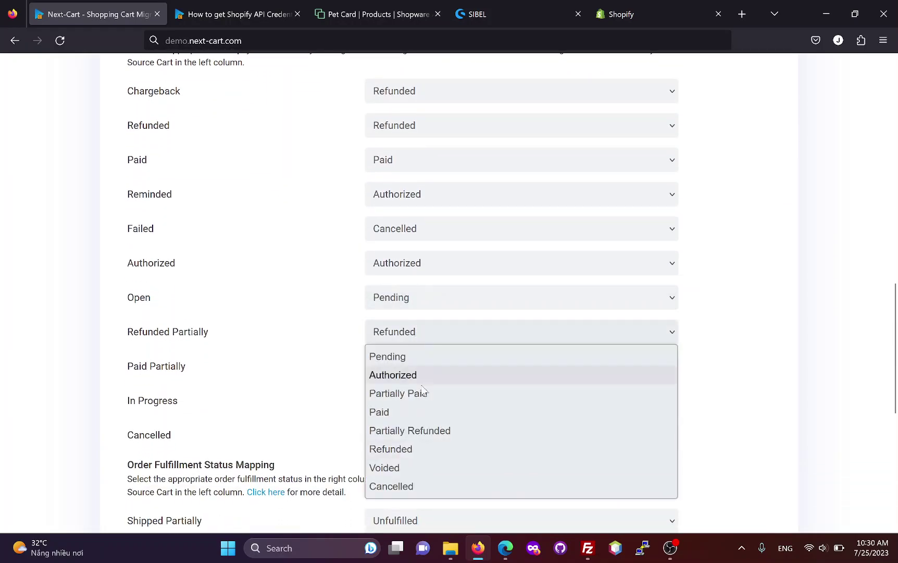
pyautogui.click(426, 431)
pyautogui.click(409, 410)
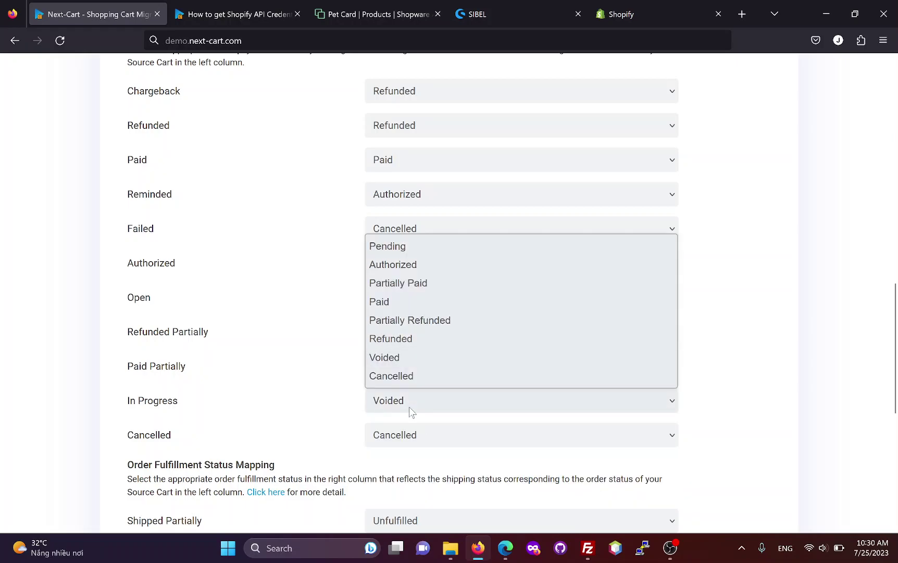
pyautogui.click(410, 306)
# Map Shipped Partially to Partially Fulfilled and Shipped to Fulfilled, then start the migration.
pyautogui.scroll(-6, 416, 417)
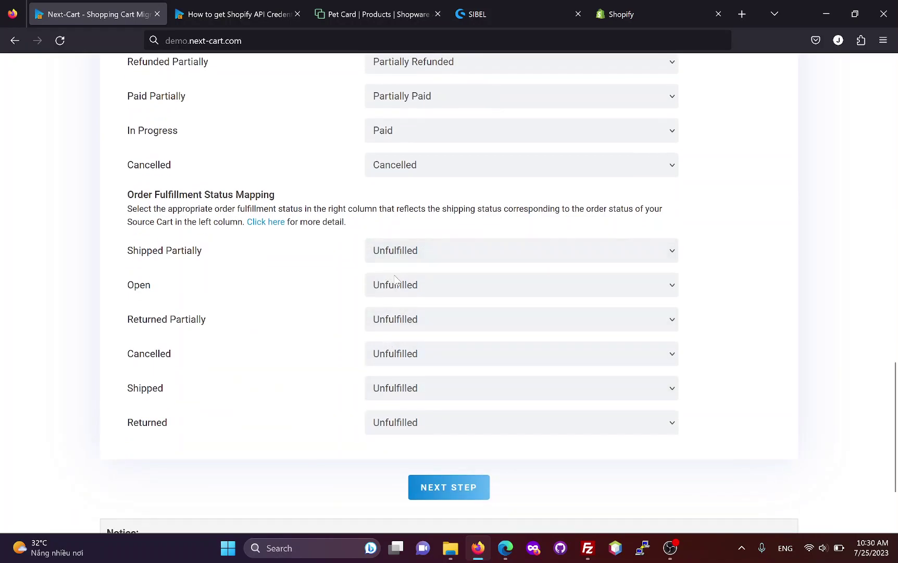
pyautogui.click(406, 252)
pyautogui.click(413, 293)
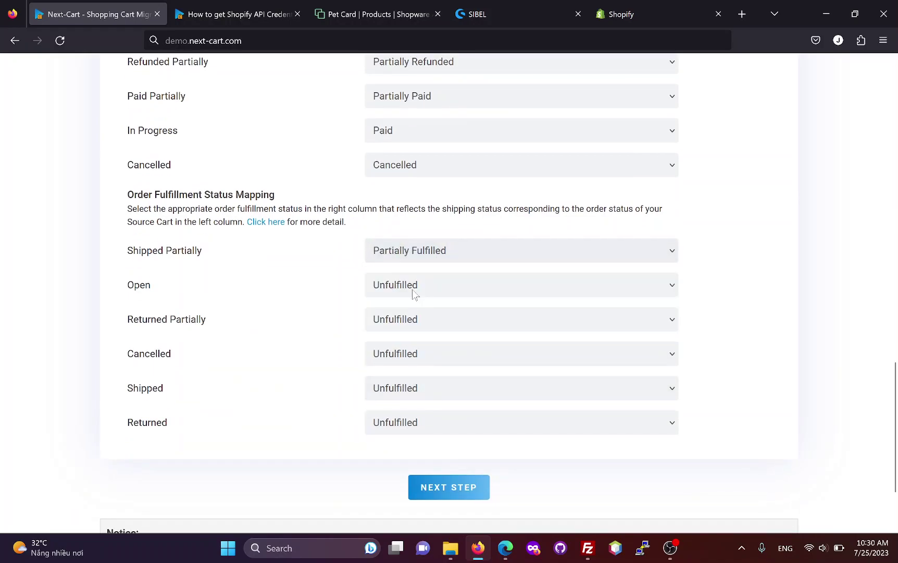
pyautogui.click(408, 394)
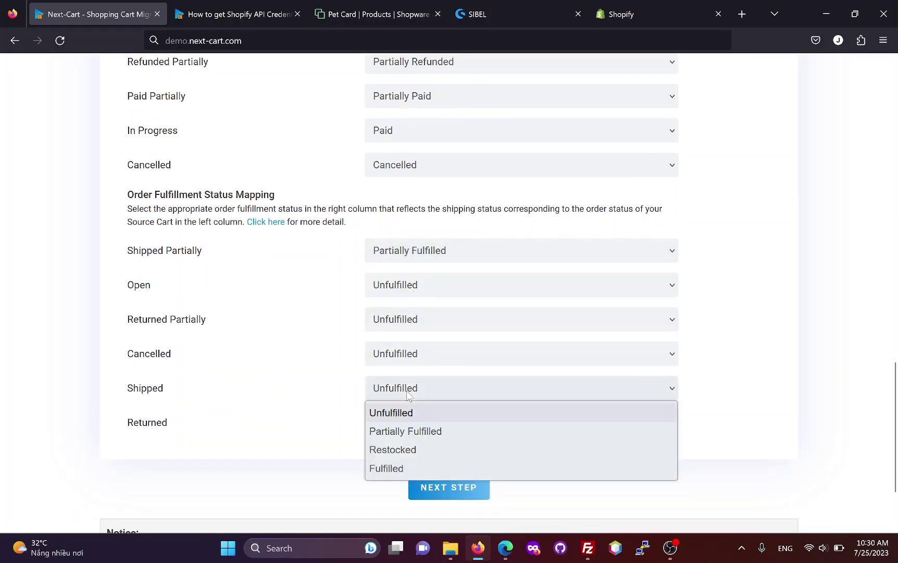
pyautogui.click(400, 470)
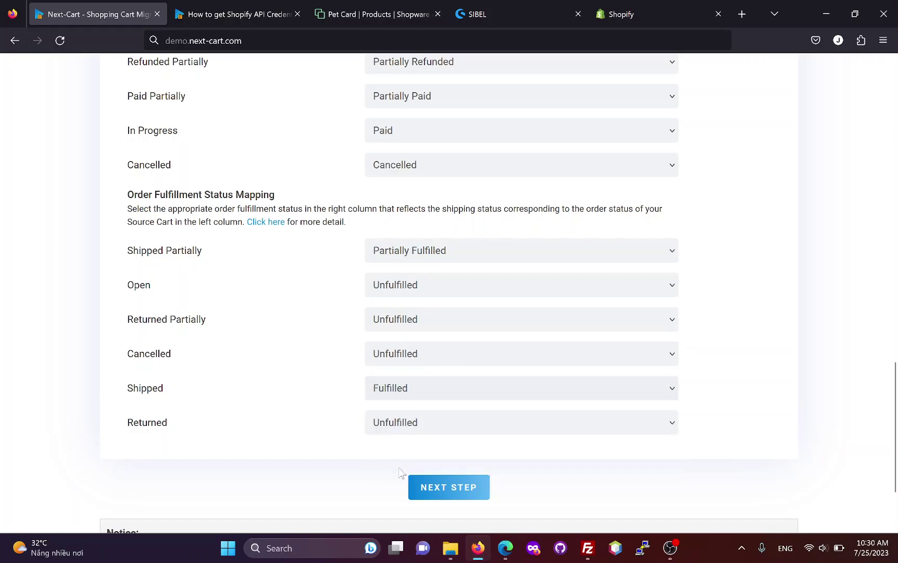
pyautogui.click(454, 487)
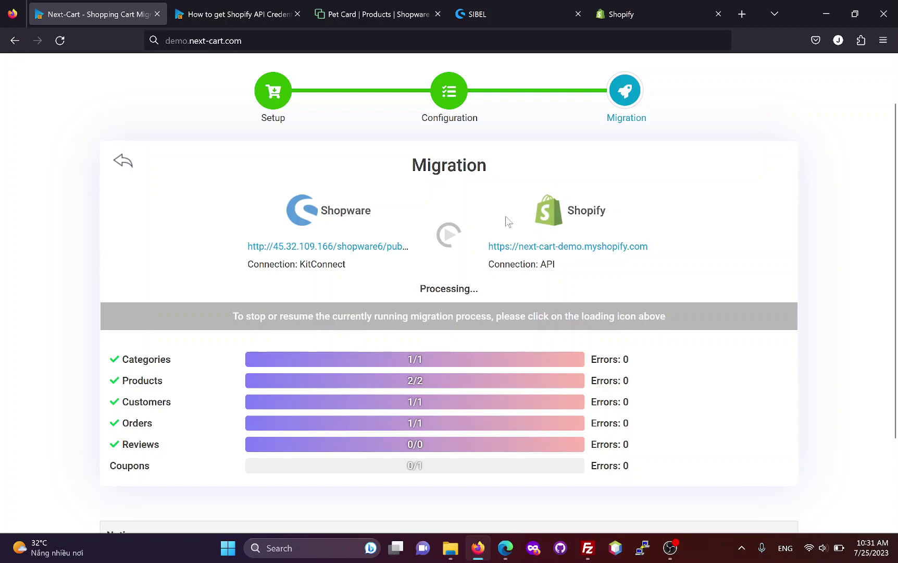
# Switch to Shopify admin, close Settings and open the migrated Pet Card product.
pyautogui.click(641, 9)
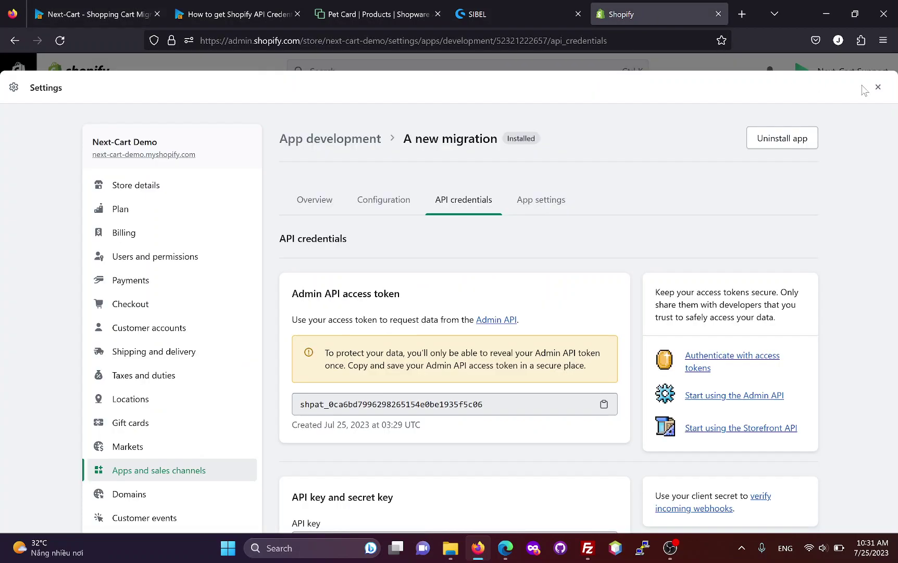
pyautogui.click(878, 87)
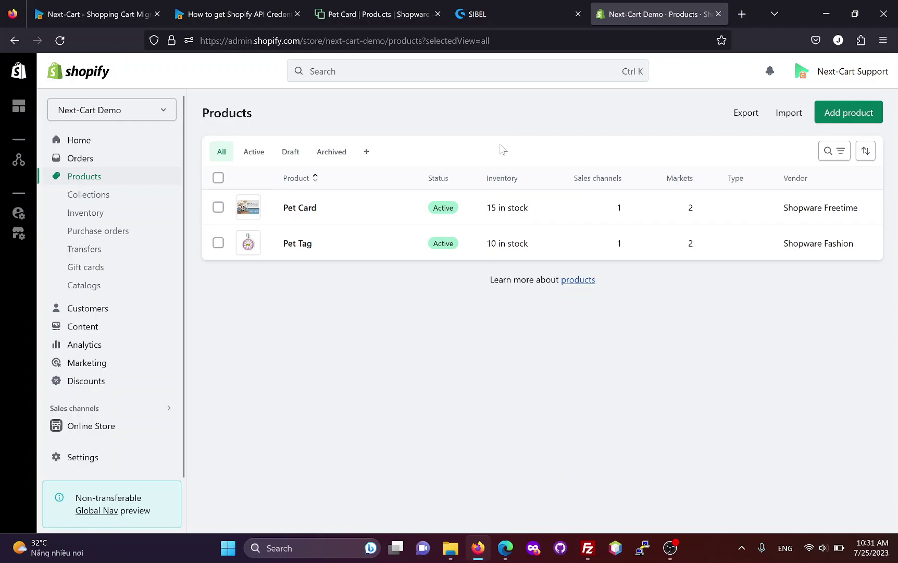
pyautogui.click(313, 208)
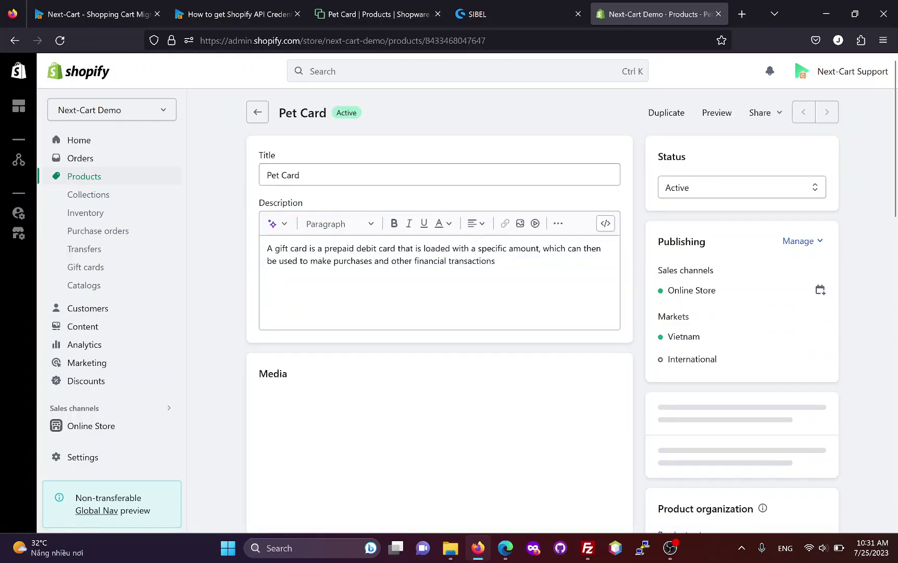
# Check Pet Card's barcode, SKU and Cross-sell Products metafield, then return to the products list.
pyautogui.scroll(-4, 401, 260)
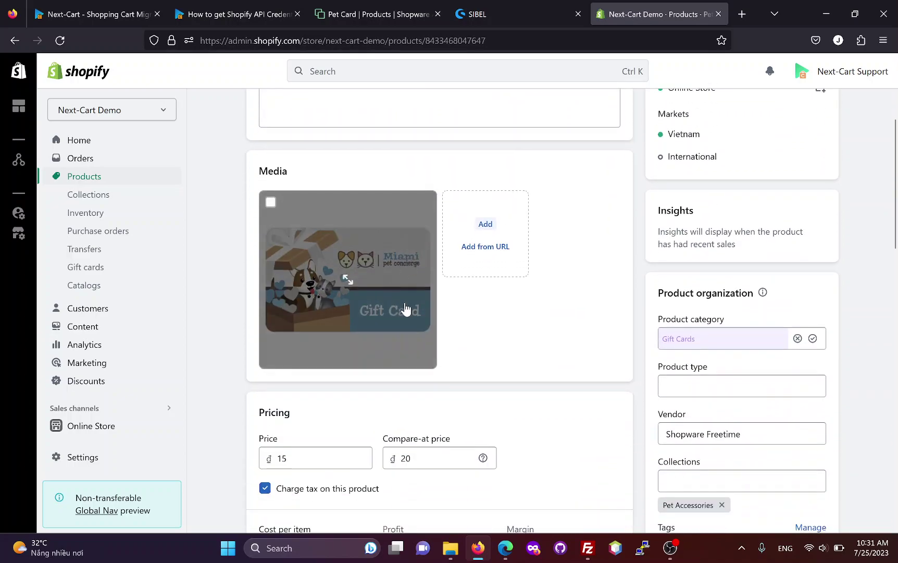
pyautogui.scroll(-3, 658, 322)
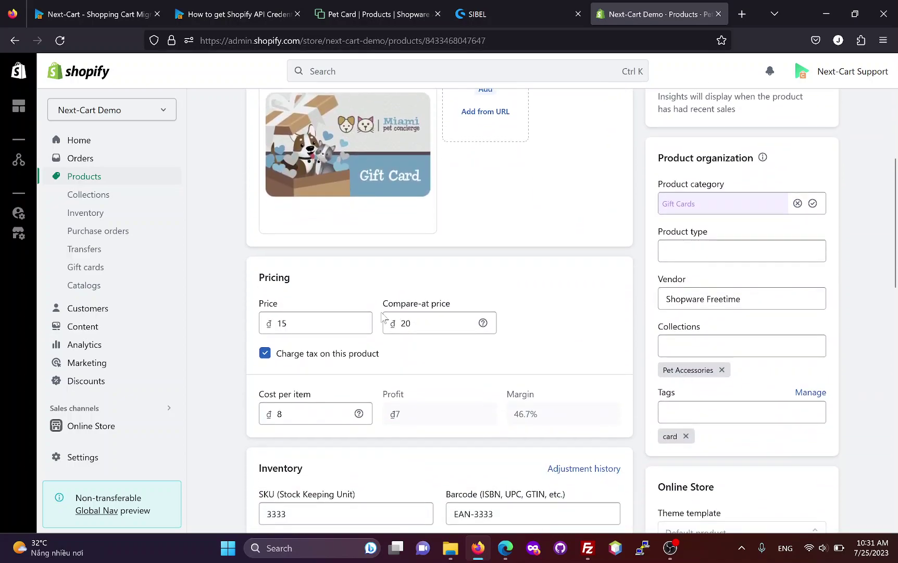
pyautogui.scroll(-4, 363, 331)
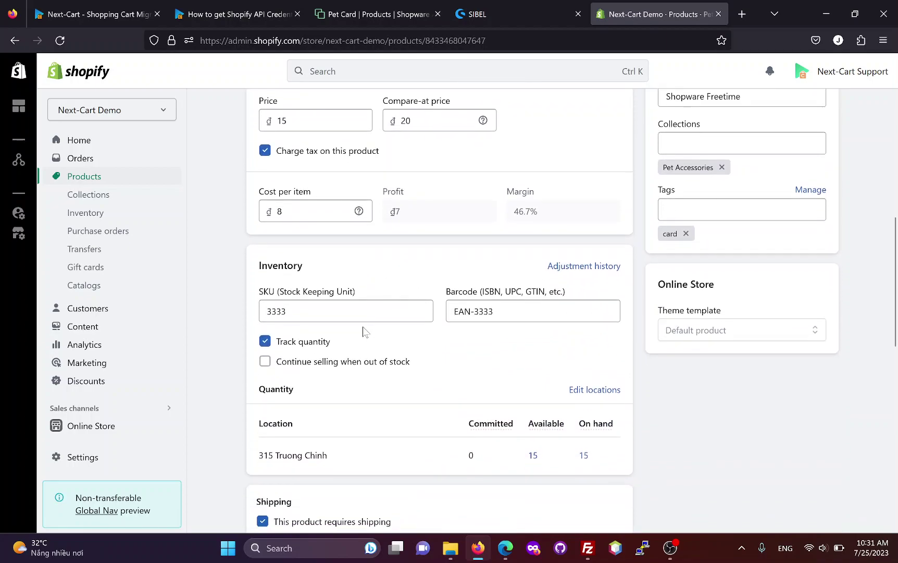
pyautogui.click(521, 311)
pyautogui.click(423, 316)
pyautogui.scroll(-5, 422, 321)
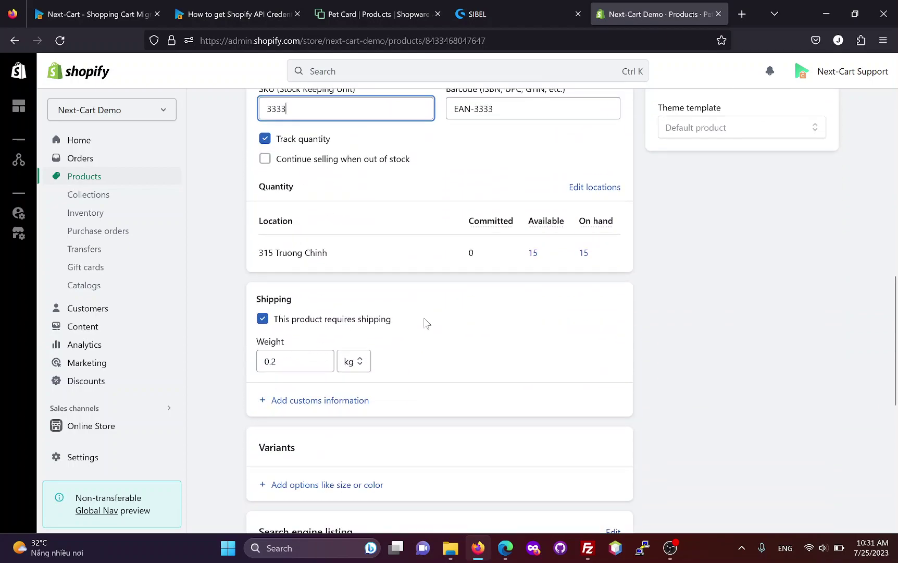
pyautogui.scroll(-4, 427, 321)
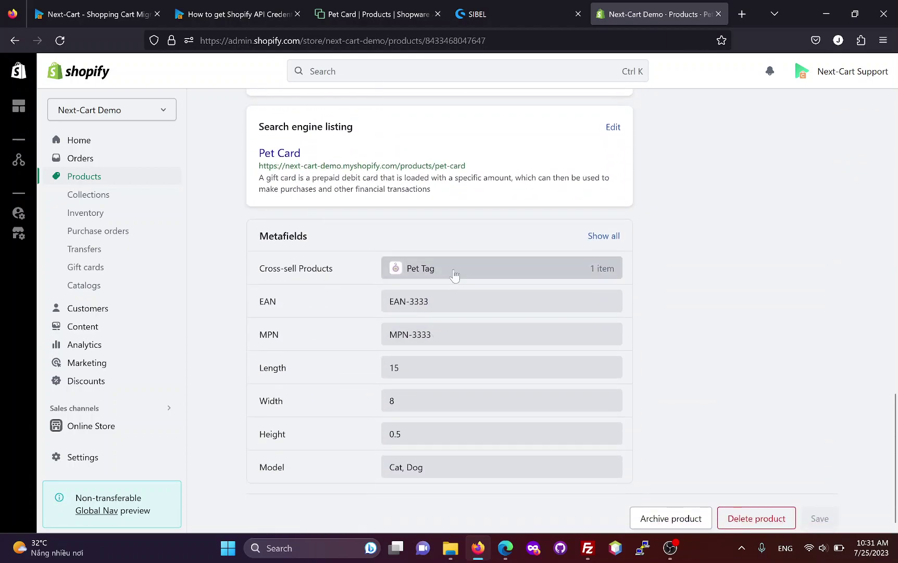
pyautogui.click(453, 274)
pyautogui.click(667, 366)
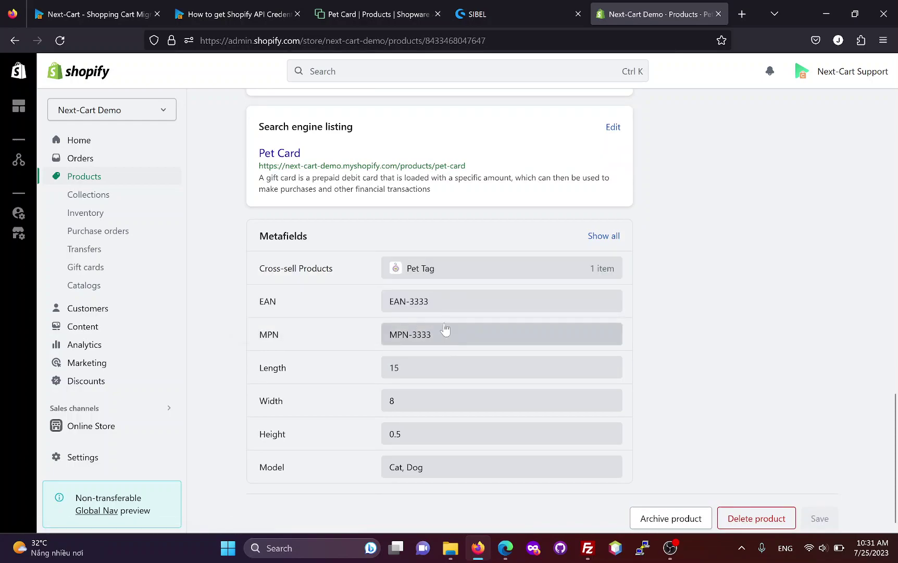
pyautogui.scroll(15, 287, 371)
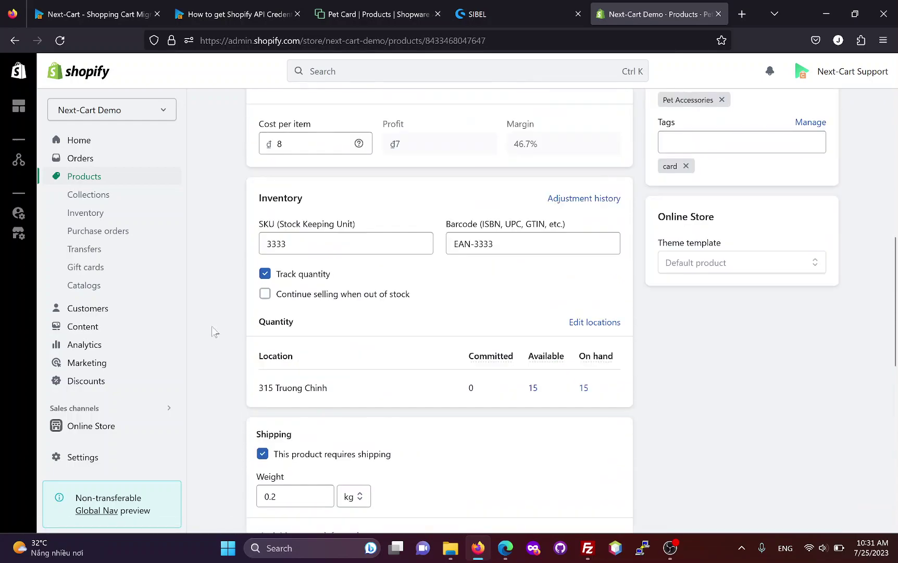
pyautogui.scroll(1, 224, 291)
pyautogui.click(259, 112)
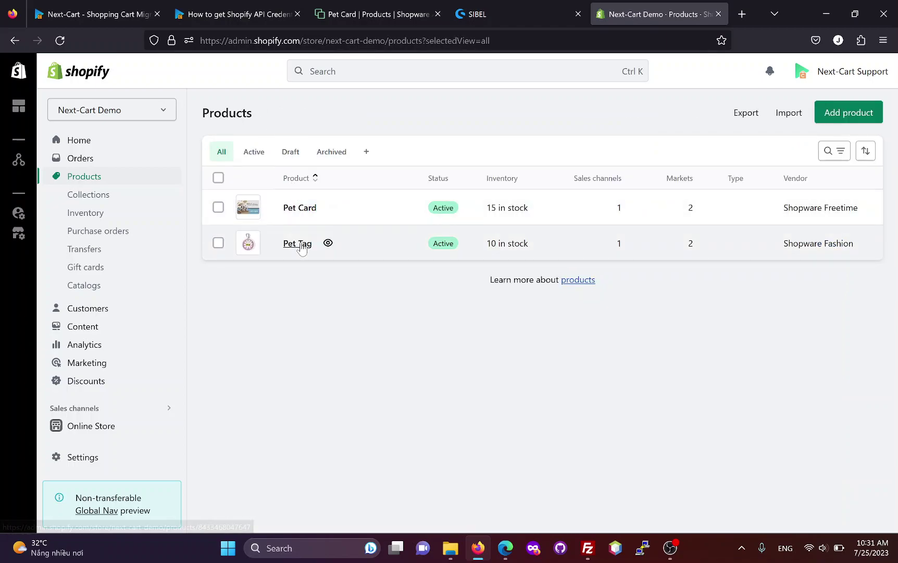
# Open Pet Tag and check its price 8, compare-at price 10 and cost per item.
pyautogui.click(300, 245)
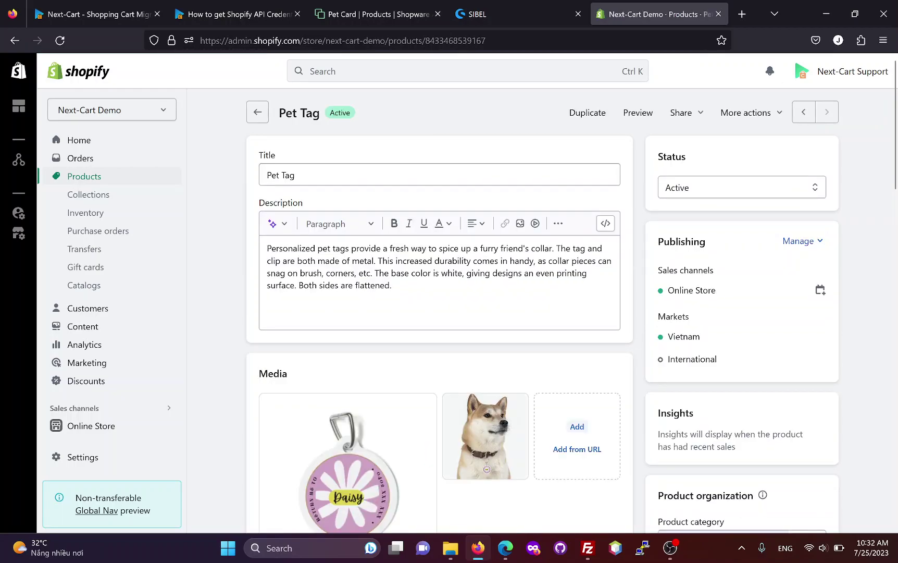
pyautogui.scroll(-1, 411, 291)
pyautogui.scroll(-5, 485, 375)
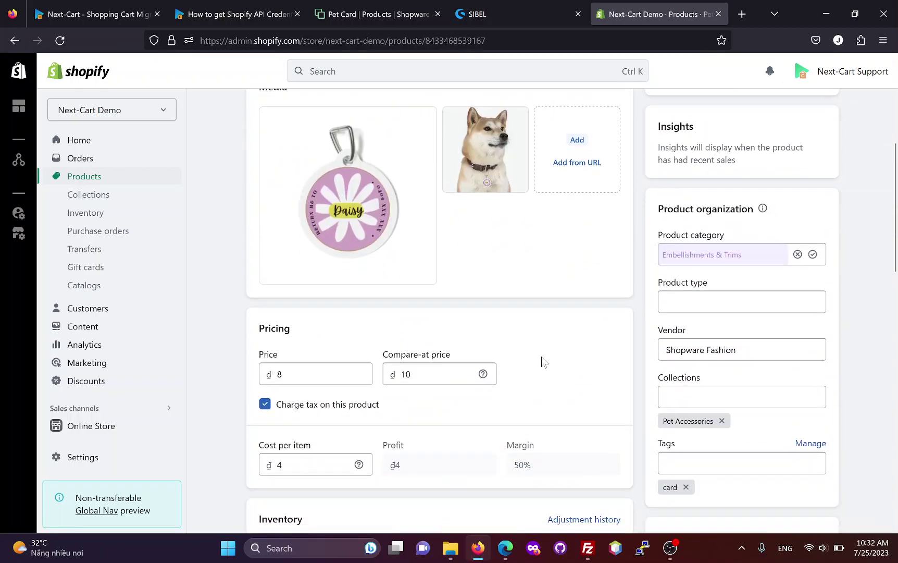
pyautogui.click(443, 255)
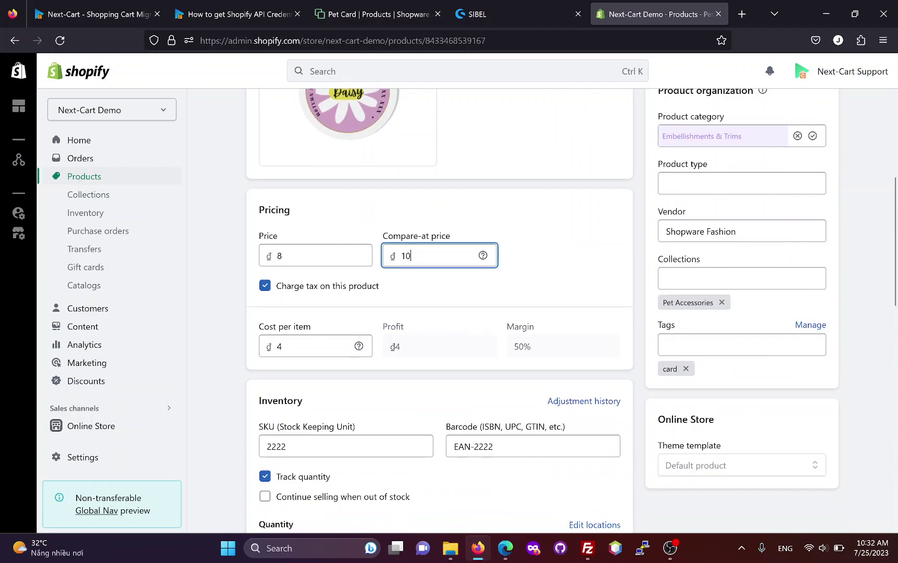
pyautogui.click(312, 255)
pyautogui.click(339, 346)
# Review Pet Tag's Cross-sell Products (Pet Card) and Length metafields, then head to Collections.
pyautogui.scroll(-1, 423, 312)
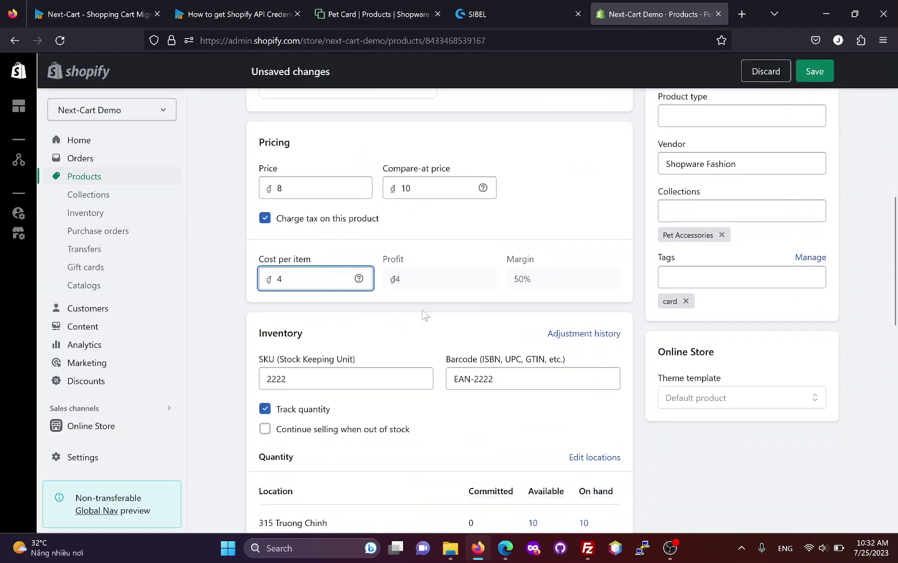
pyautogui.scroll(-6, 423, 315)
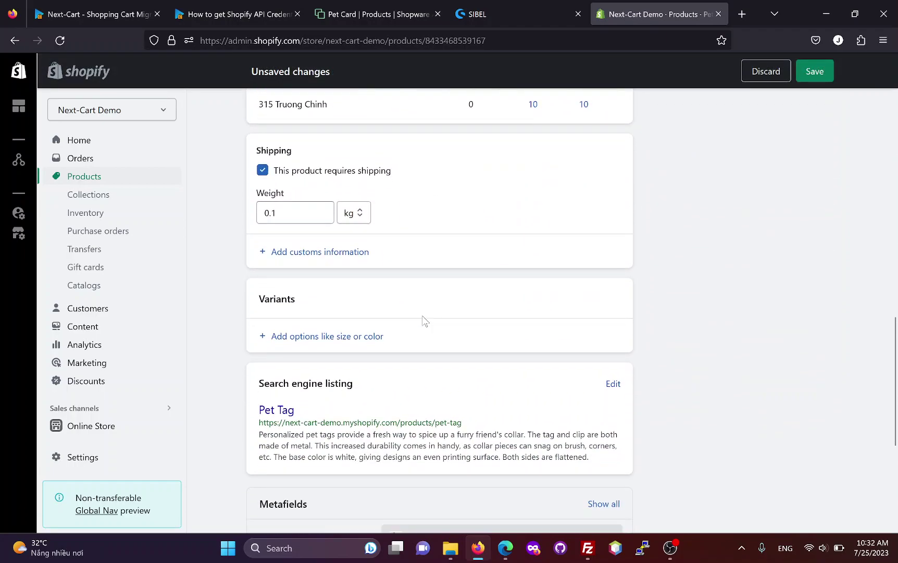
pyautogui.scroll(-4, 423, 320)
pyautogui.click(458, 347)
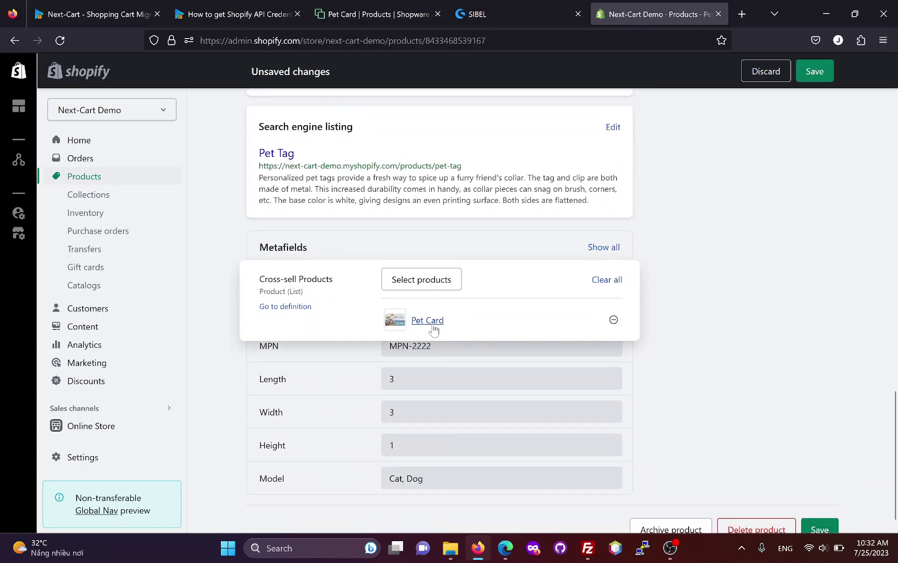
pyautogui.click(629, 383)
pyautogui.click(646, 454)
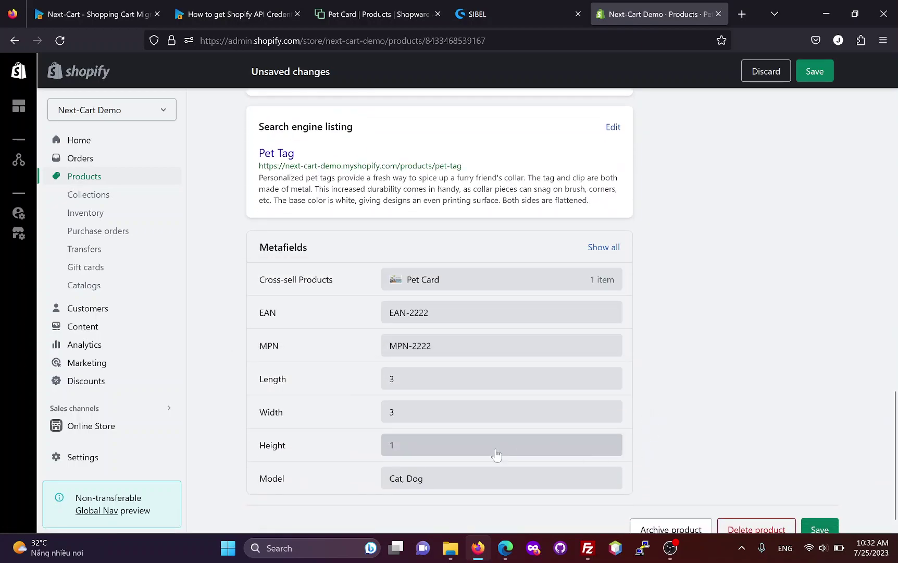
pyautogui.scroll(-1, 427, 458)
pyautogui.scroll(2, 333, 404)
pyautogui.scroll(3, 300, 393)
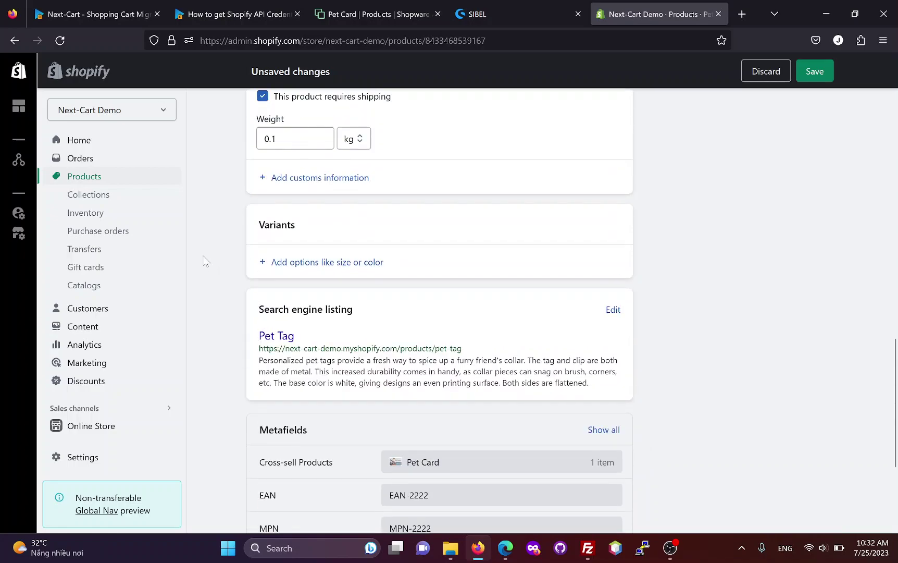
pyautogui.click(92, 196)
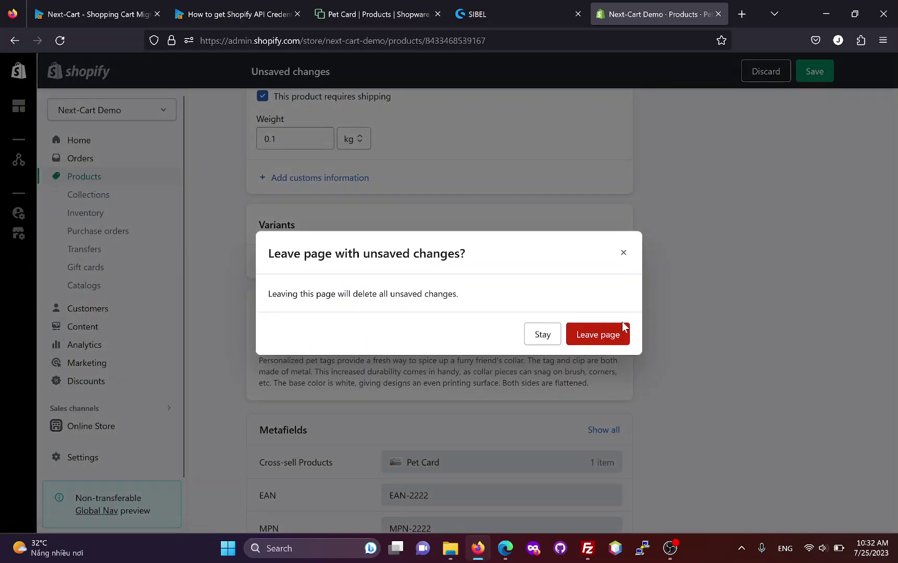
# Discard unsaved changes, confirm Pet Accessories holds Pet Tag and Pet Card, then open Orders.
pyautogui.click(584, 336)
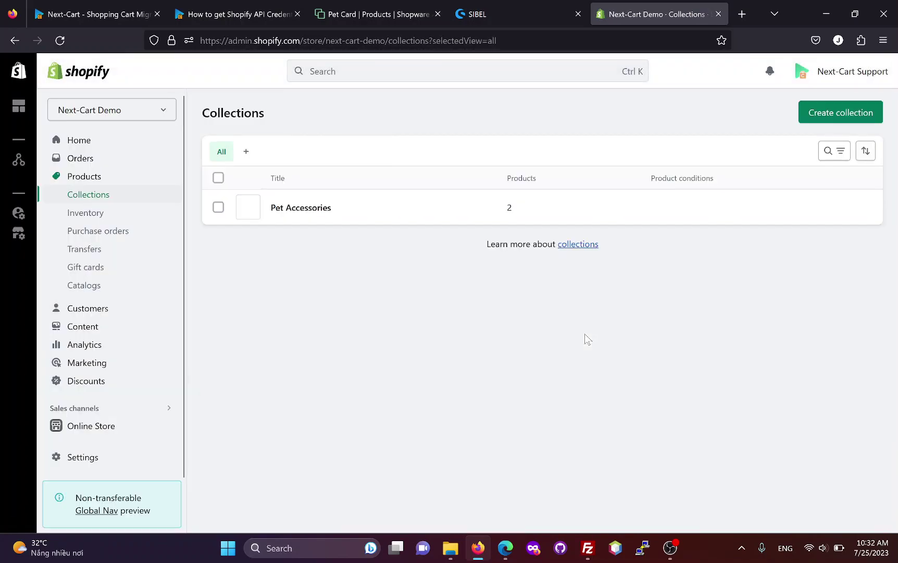
pyautogui.click(303, 210)
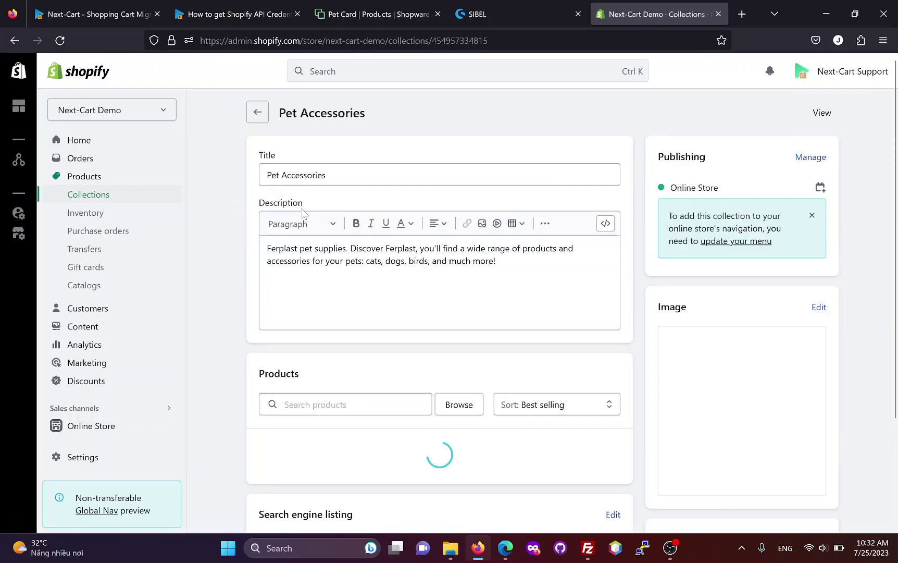
pyautogui.scroll(-3, 435, 301)
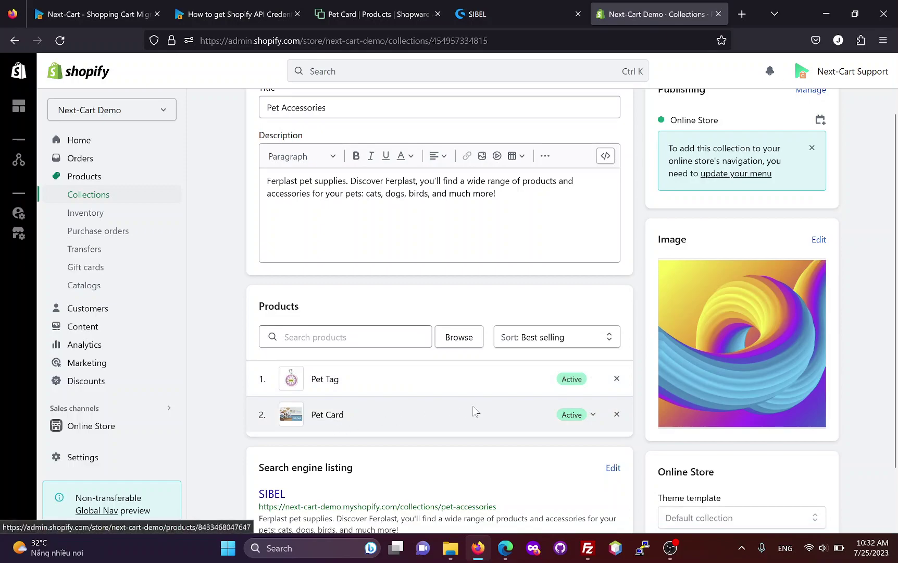
pyautogui.scroll(3, 470, 410)
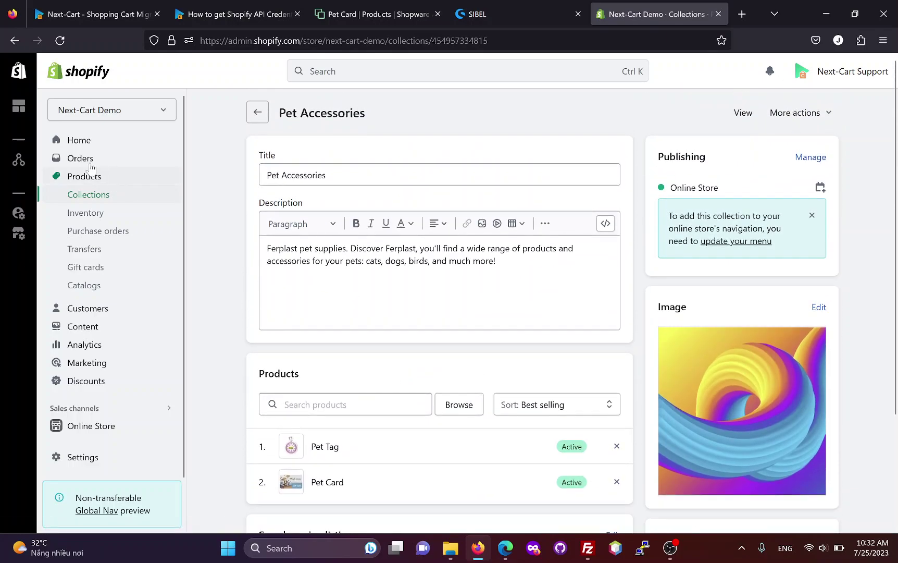
pyautogui.click(73, 158)
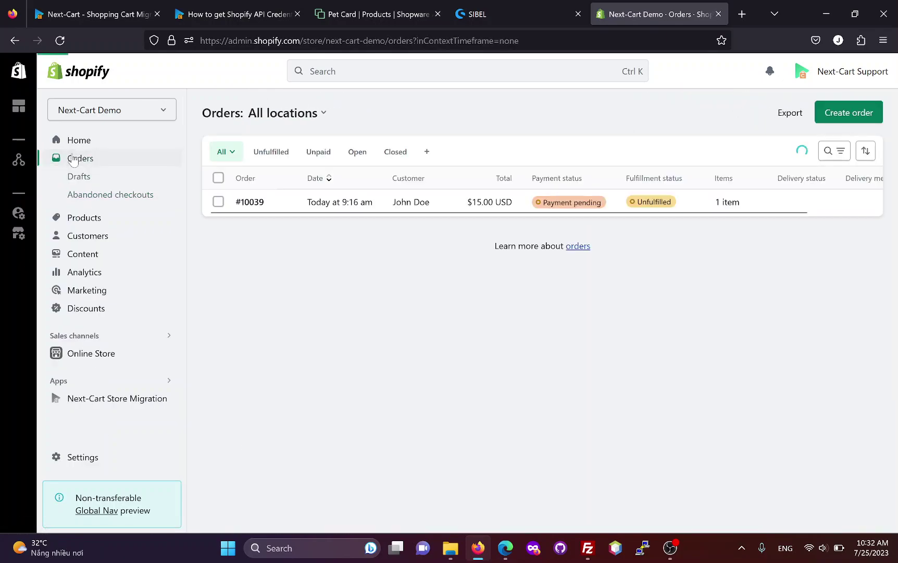
# Open the migrated $15.00 order and review its details, including the $1.36 included tax.
pyautogui.click(253, 203)
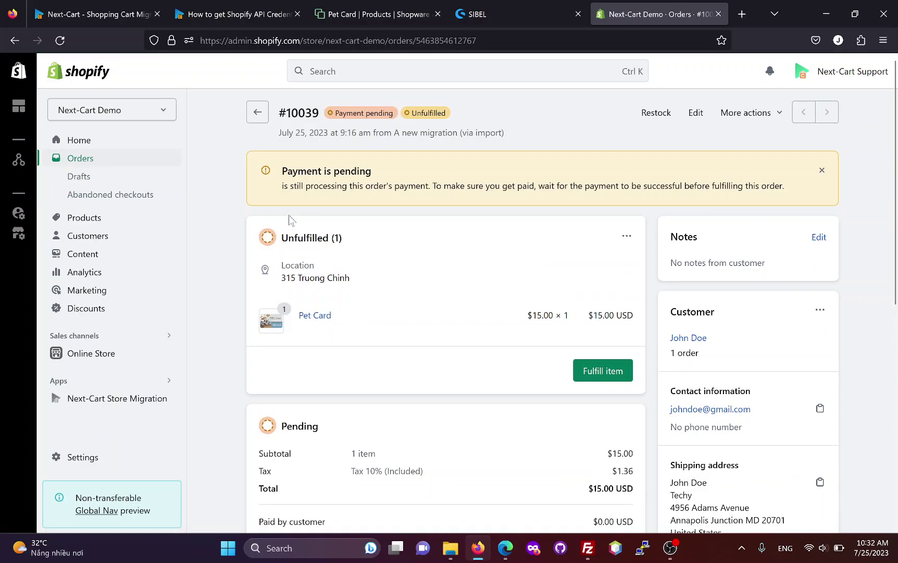
pyautogui.scroll(-3, 390, 315)
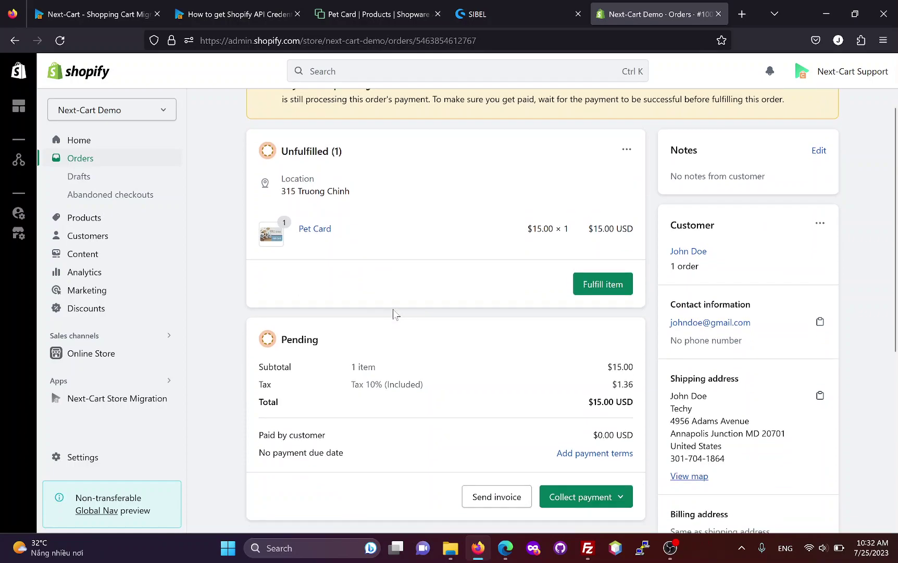
pyautogui.scroll(-2, 394, 331)
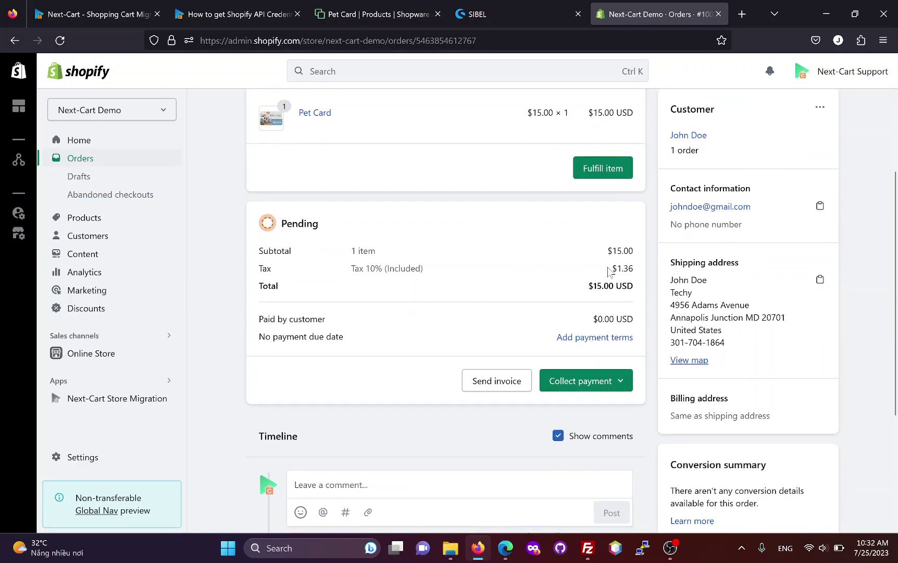
pyautogui.moveTo(608, 271); pyautogui.dragTo(635, 272)
pyautogui.click(558, 275)
pyautogui.doubleClick(409, 268)
pyautogui.click(432, 278)
pyautogui.scroll(-3, 445, 288)
pyautogui.scroll(-1, 482, 333)
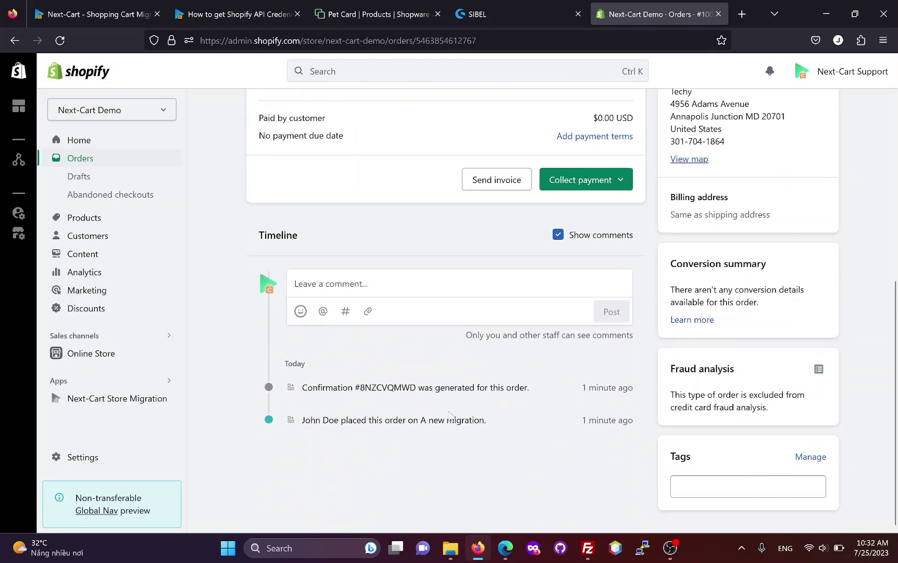
pyautogui.scroll(5, 447, 352)
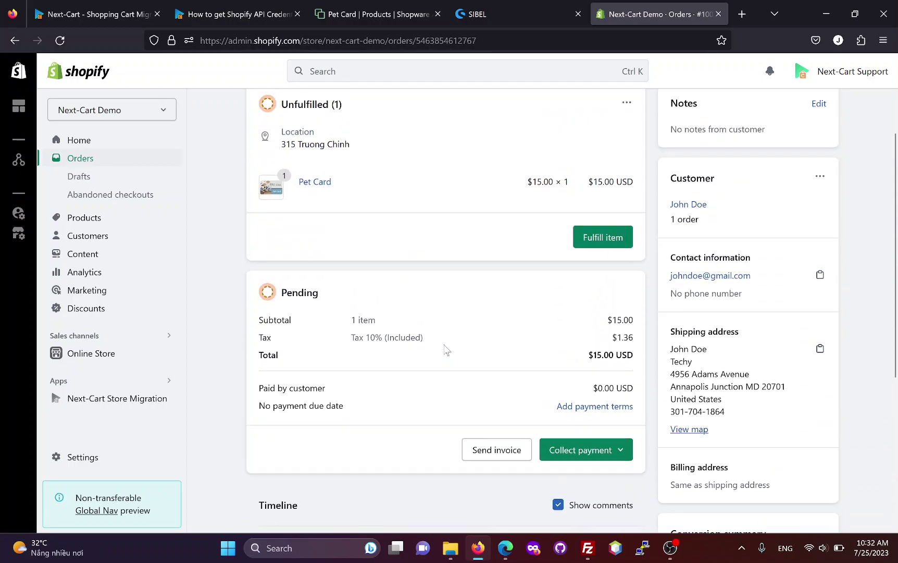
pyautogui.scroll(1, 445, 348)
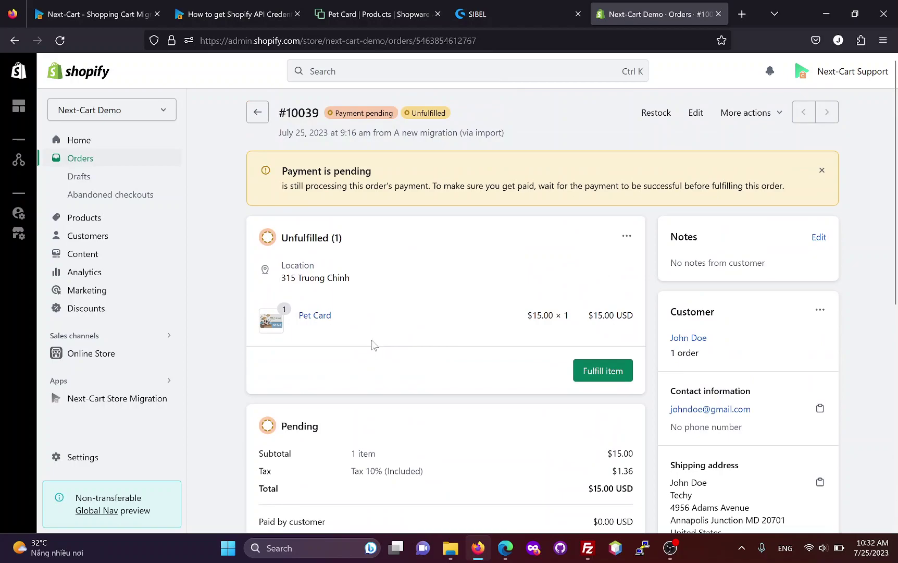
# View the order's Pet Card product, then open the ordering customer's profile.
pyautogui.click(315, 316)
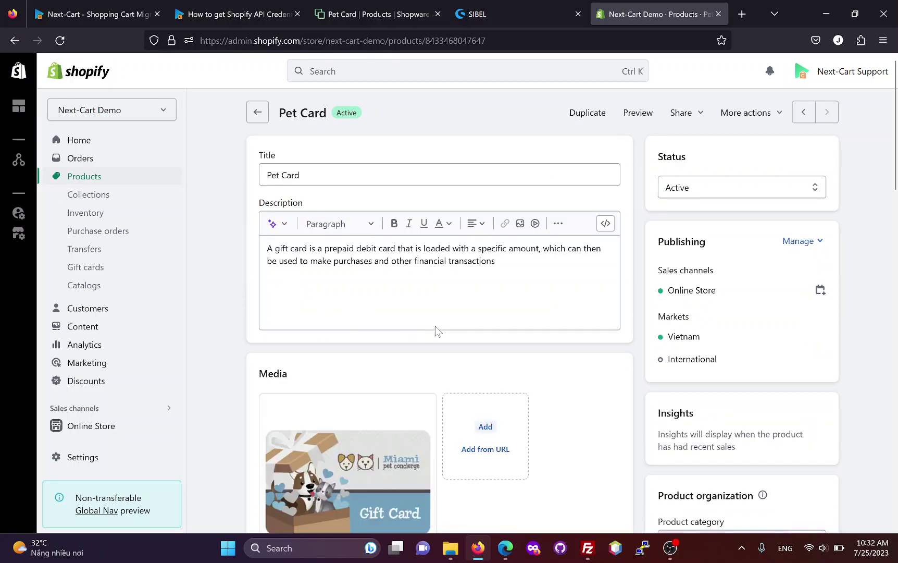
pyautogui.click(15, 41)
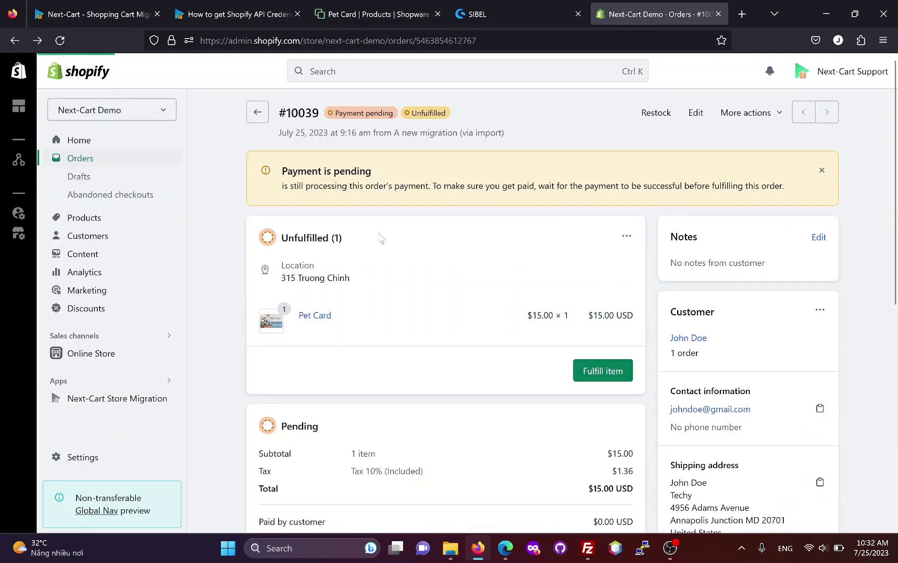
pyautogui.click(687, 338)
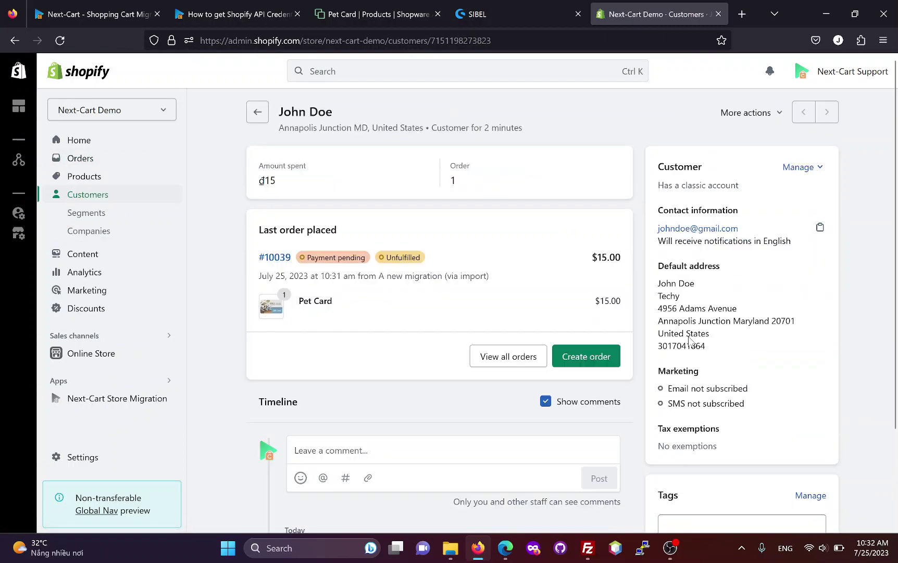
pyautogui.scroll(-3, 403, 313)
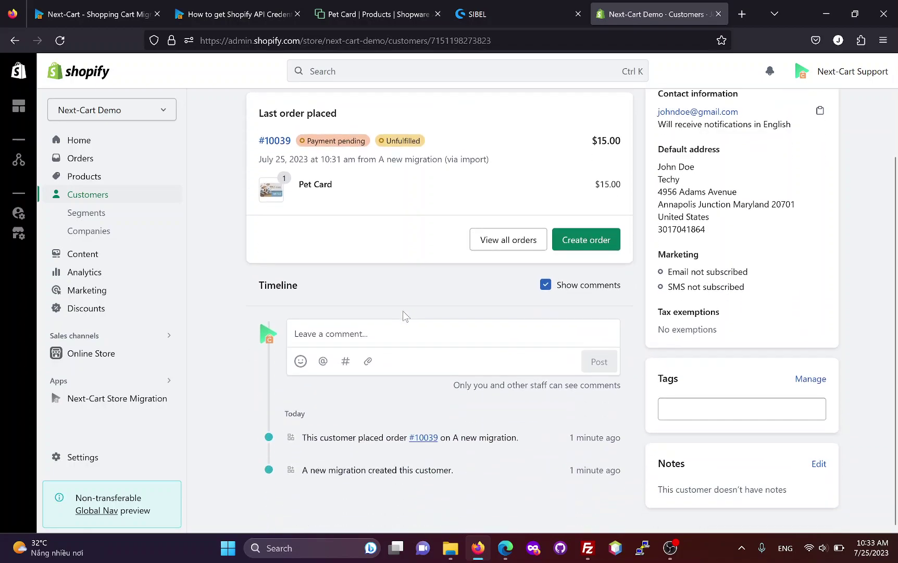
pyautogui.scroll(3, 403, 312)
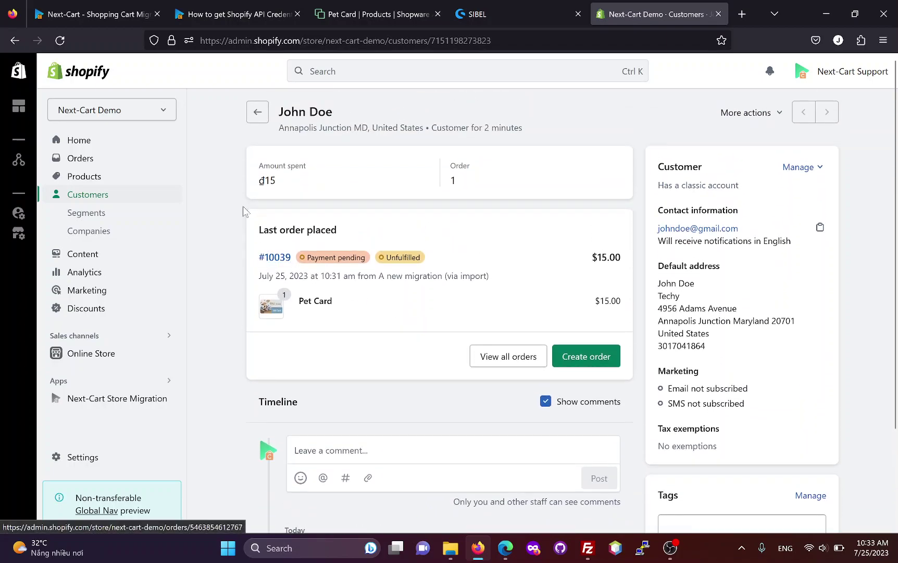
# Review the zero-error migration results, then go from the Shopify API credentials article to the Next-Cart homepage.
pyautogui.click(106, 11)
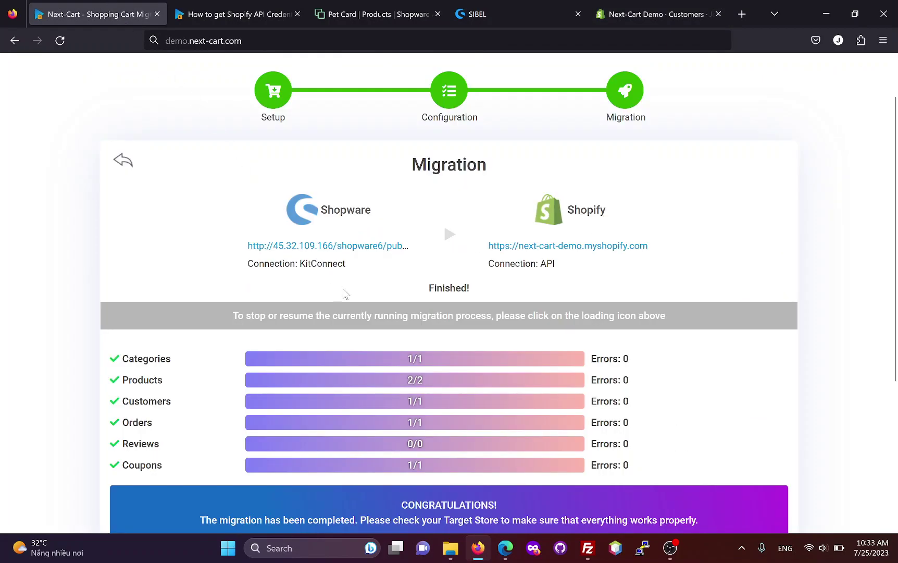
pyautogui.scroll(-3, 387, 328)
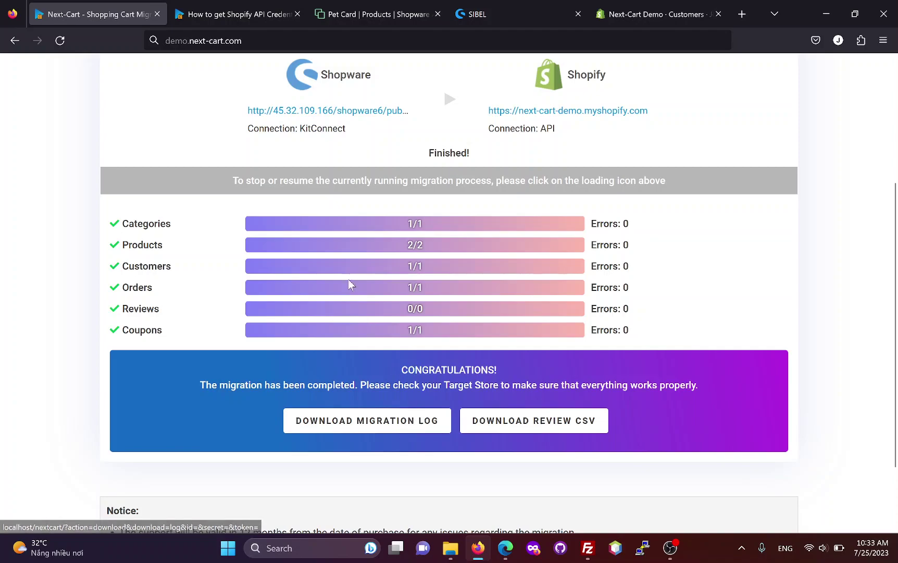
pyautogui.click(239, 18)
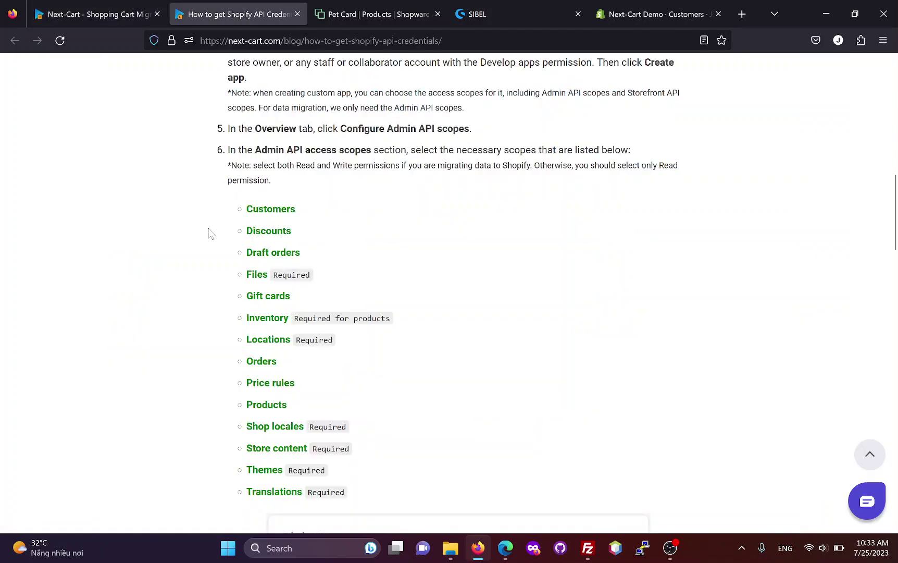
pyautogui.scroll(5, 209, 233)
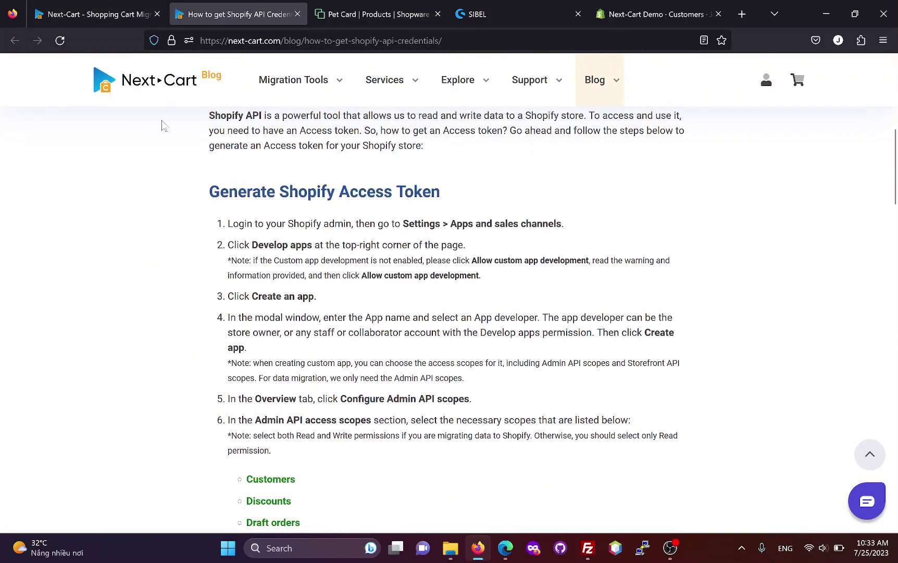
pyautogui.click(152, 88)
# Search and pick Shopware as source and Shopify as target, then open Get More Details.
pyautogui.click(349, 240)
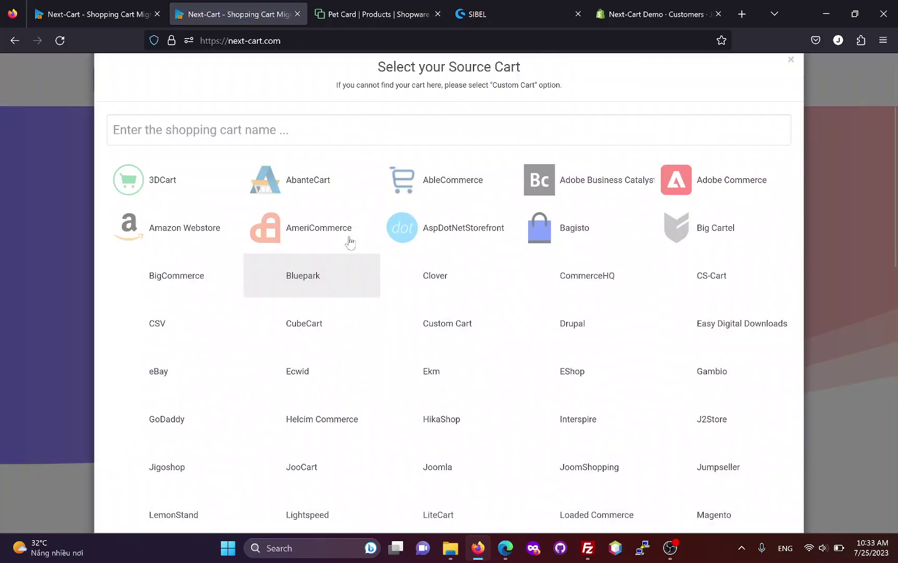
pyautogui.write('shop')
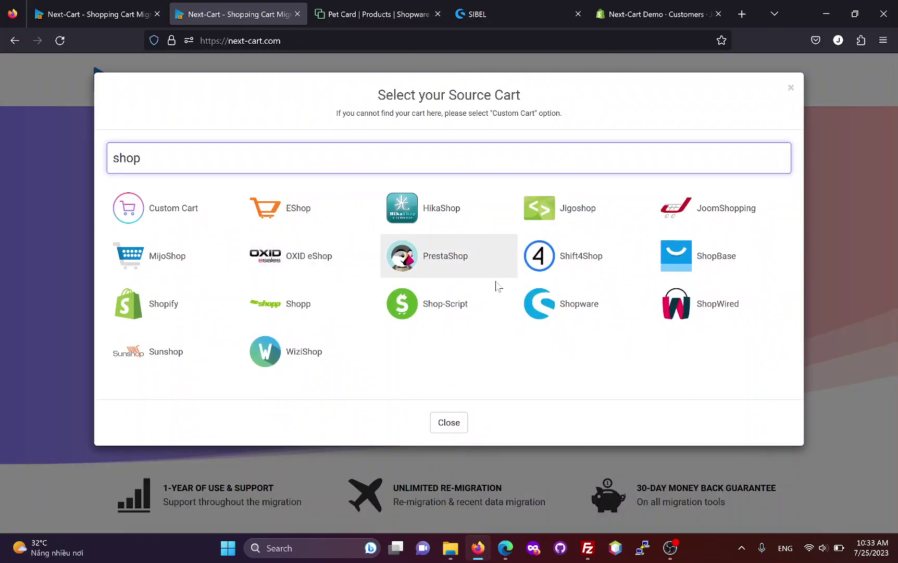
pyautogui.click(541, 304)
pyautogui.click(539, 248)
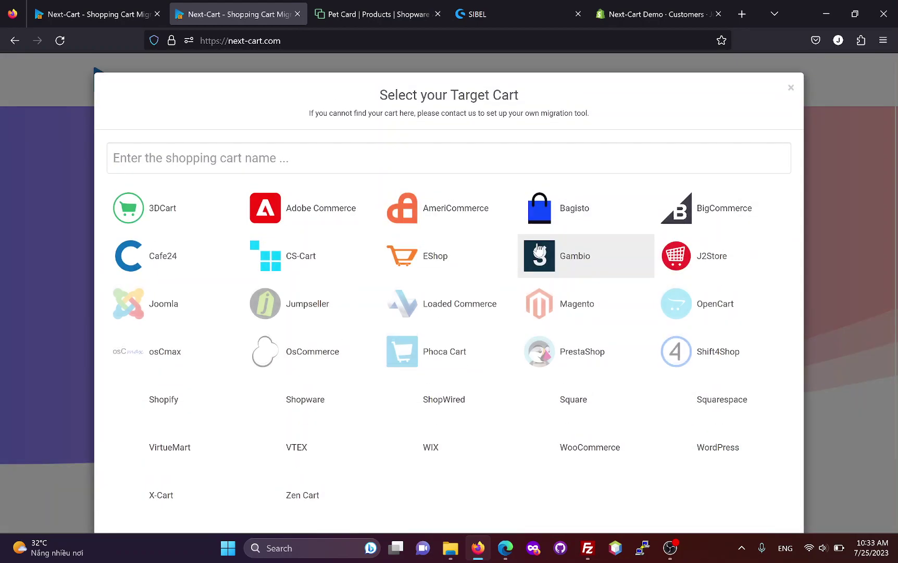
pyautogui.write('S')
pyautogui.click(706, 263)
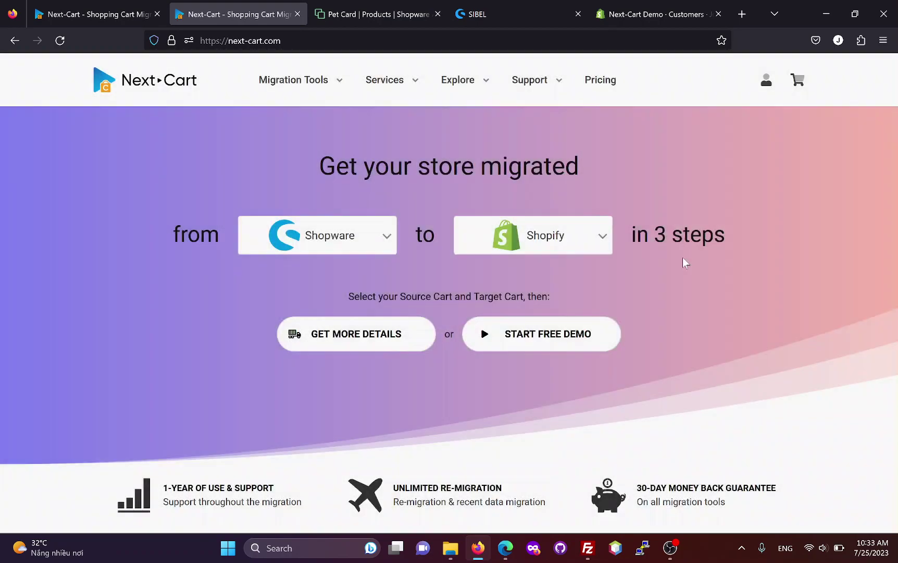
pyautogui.click(356, 339)
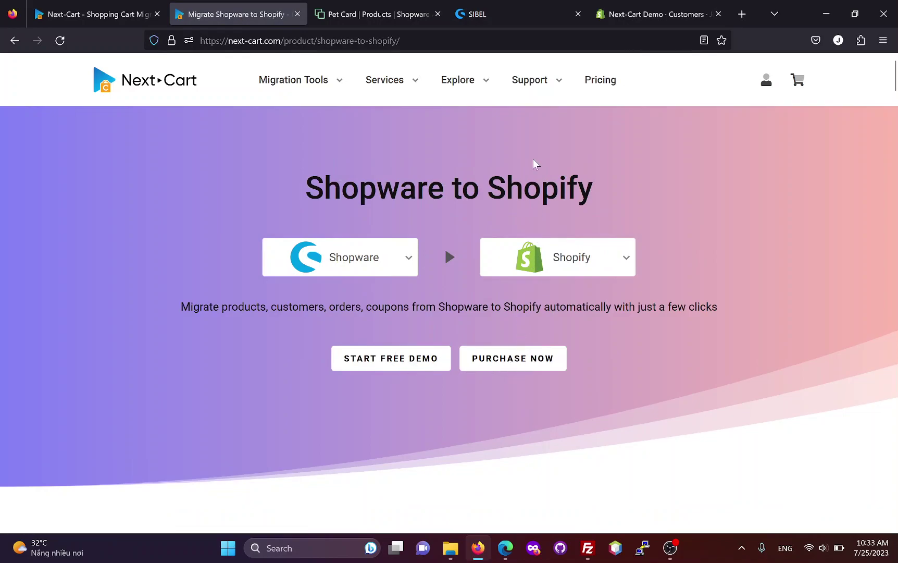
pyautogui.moveTo(528, 87)
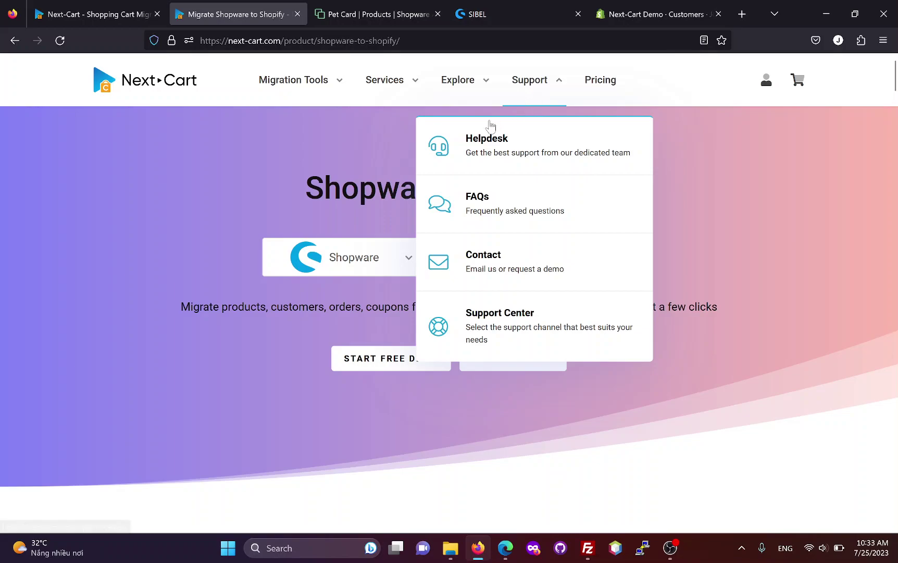